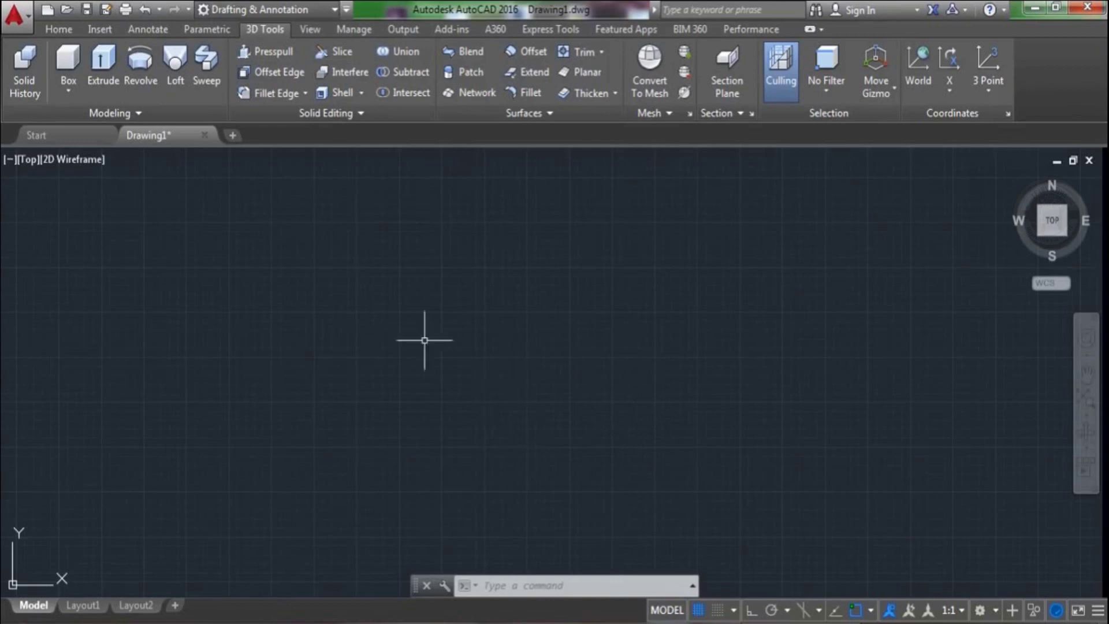
- Draw a circle with a radius of about 11.43 in the empty drawing area, with Ortho mode on
click(66, 32)
click(96, 69)
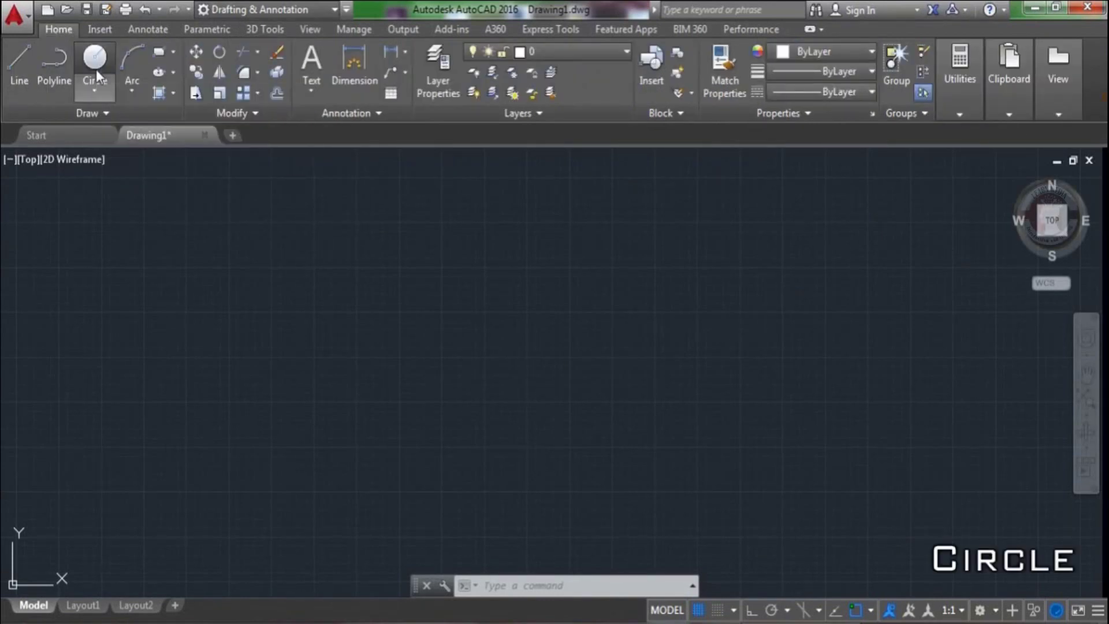
click(568, 361)
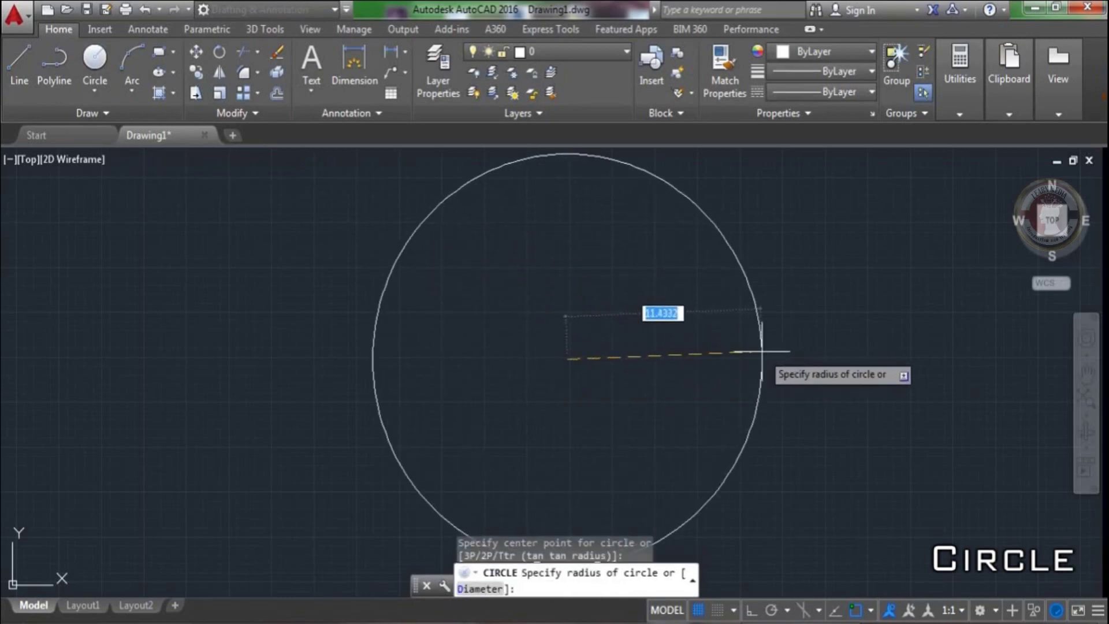
key(F8)
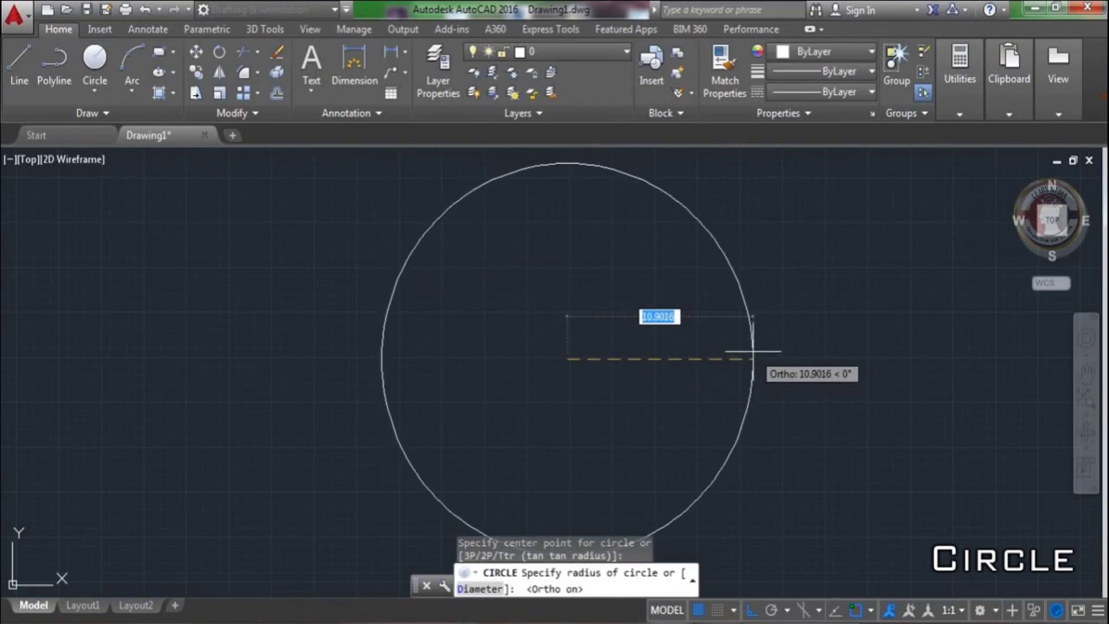
click(761, 348)
scroll(631, 317, down, 4)
scroll(626, 322, up, 2)
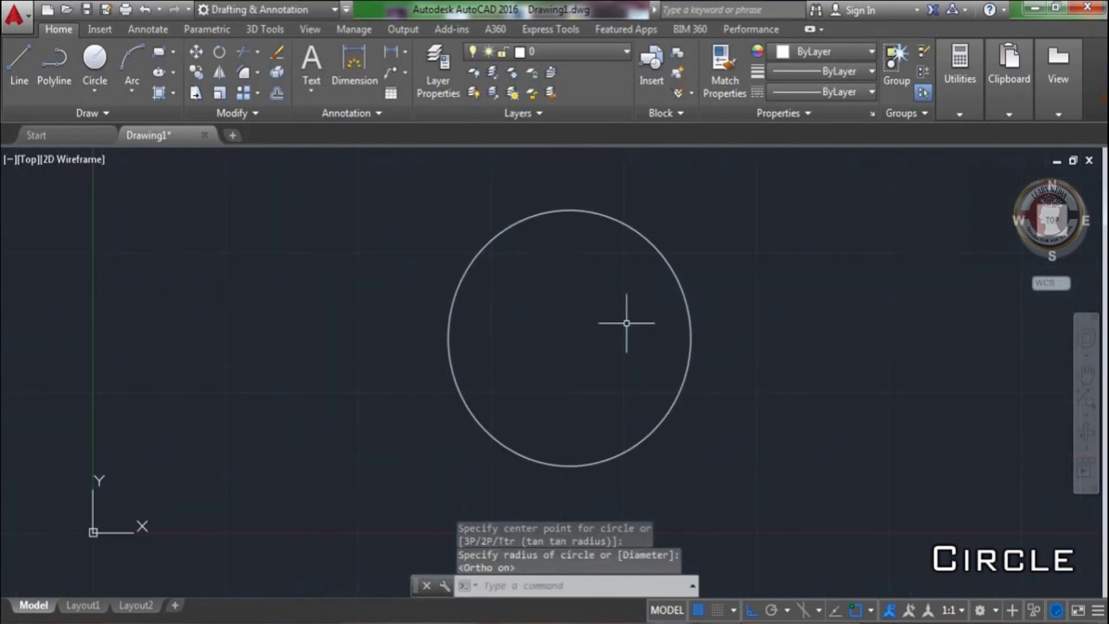
- Draw a small concentric hub circle at the center of the large circle
right_click(512, 284)
click(545, 295)
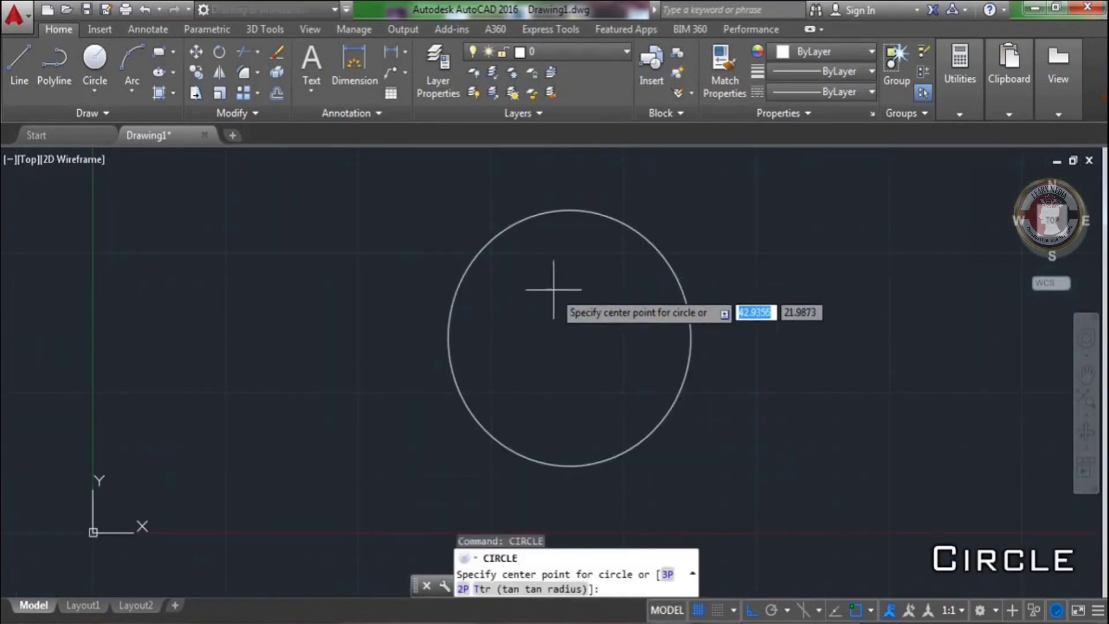
click(569, 339)
click(585, 337)
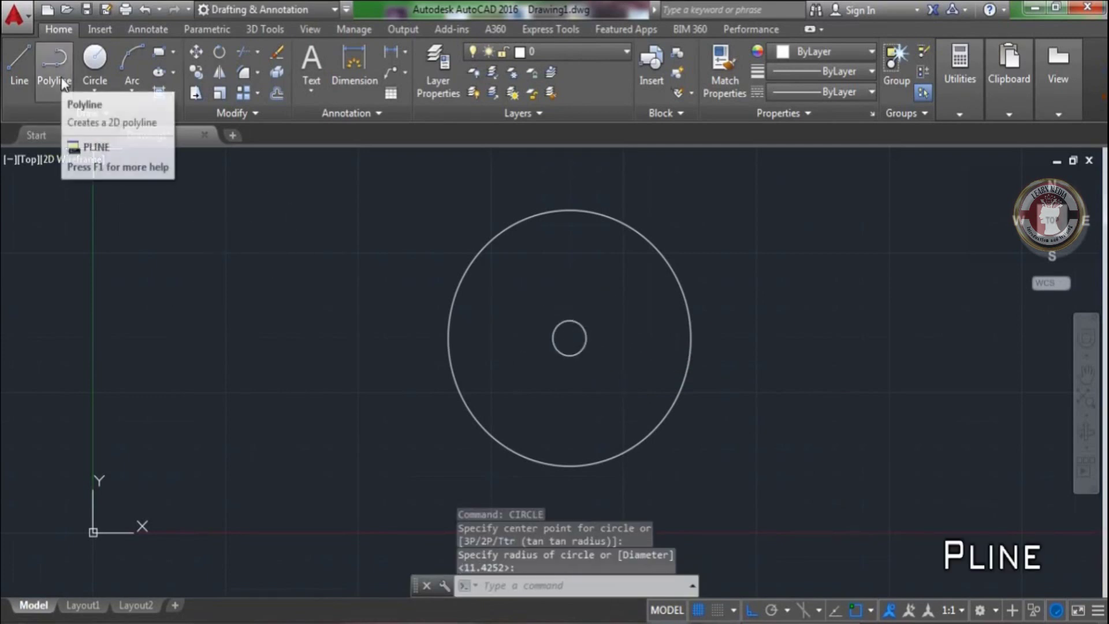
- Draw a vertical polyline from the top quadrant of the small circle to the top quadrant of the large circle
click(61, 75)
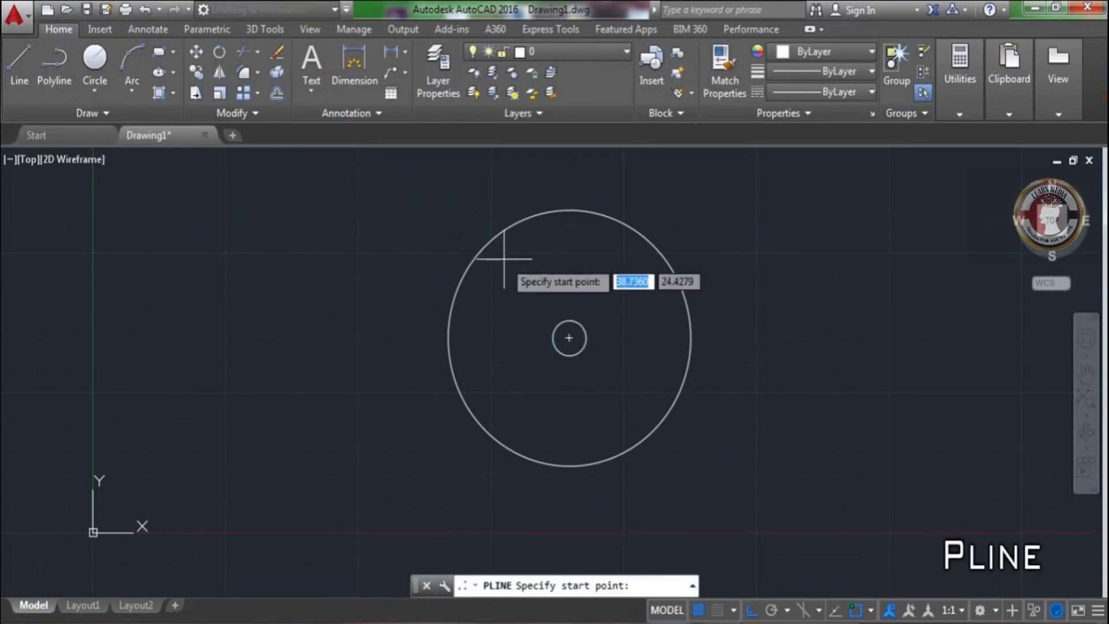
click(568, 320)
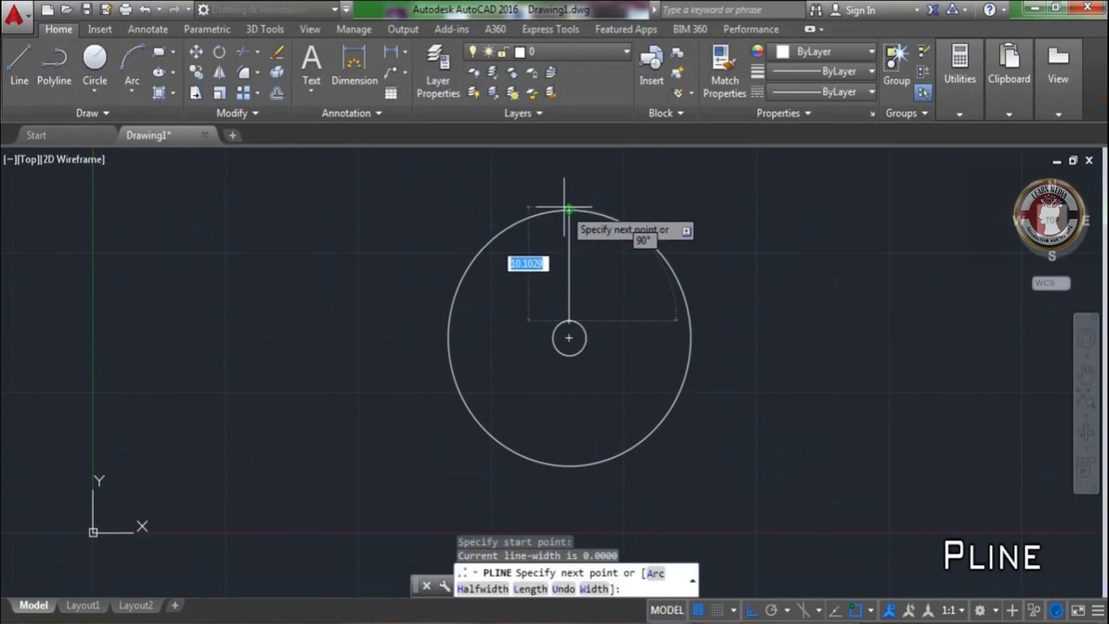
click(568, 209)
key(Return)
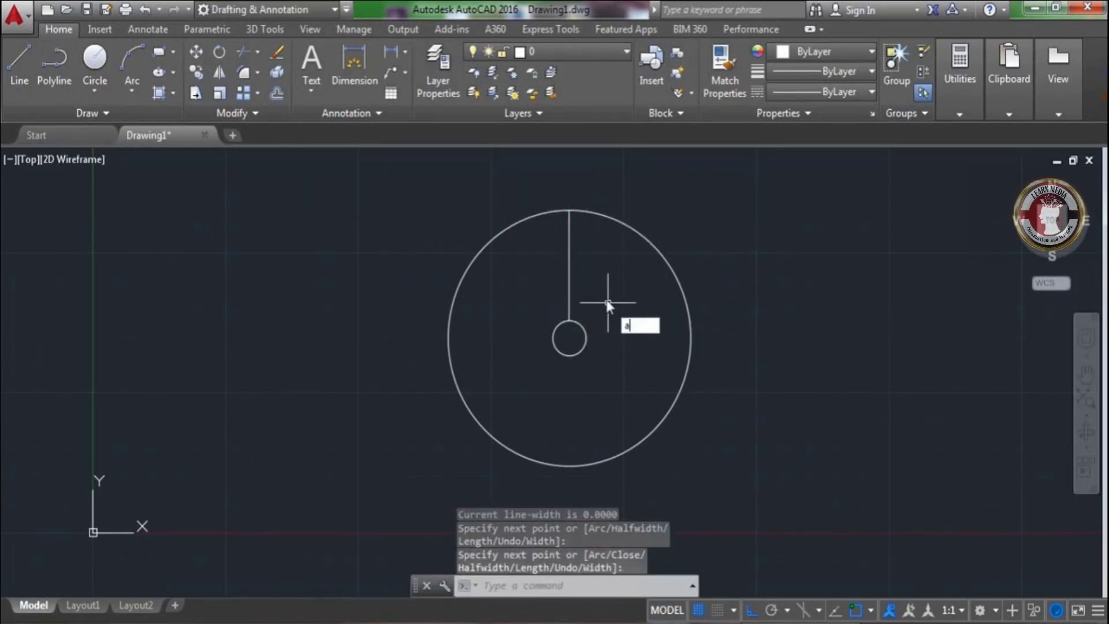
- Create a polar array of the vertical polyline around the circles' center with 5 items
text(ar)
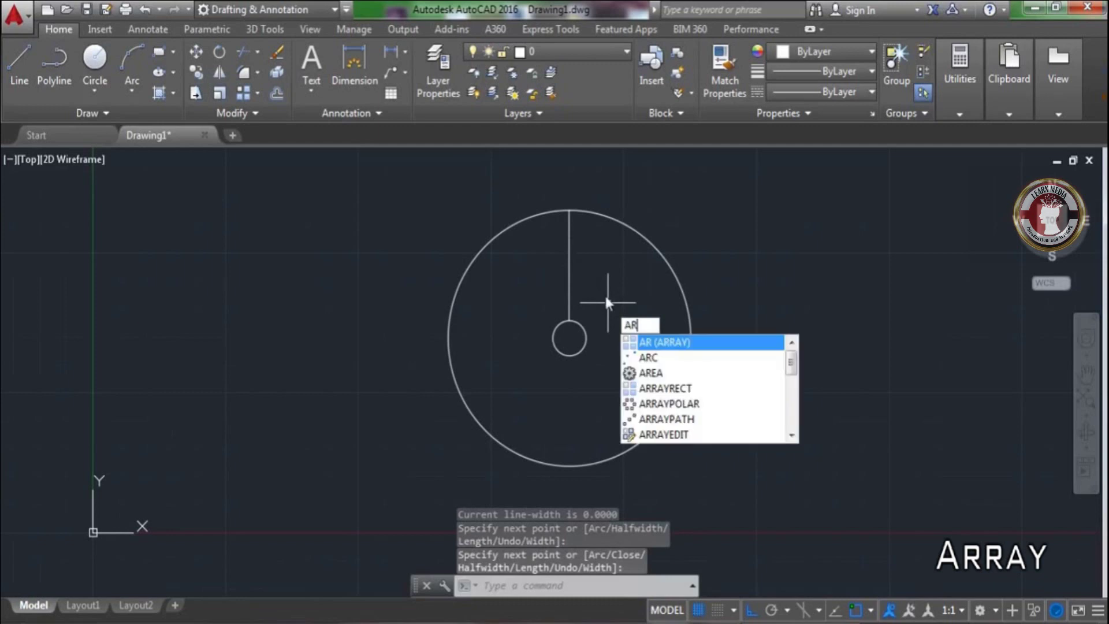
key(Return)
click(571, 290)
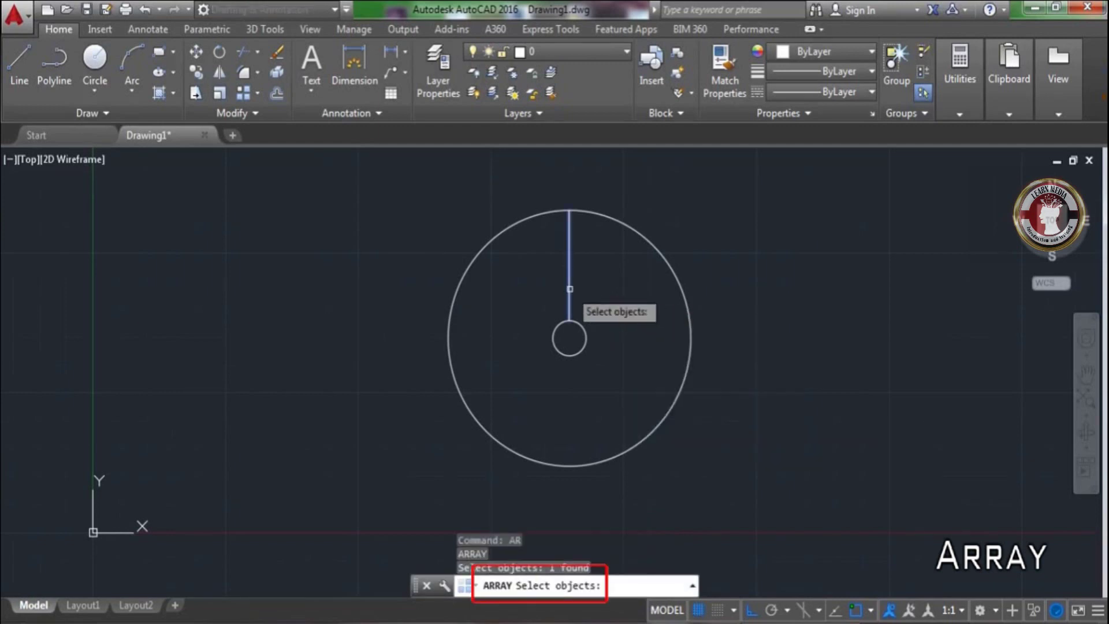
key(Return)
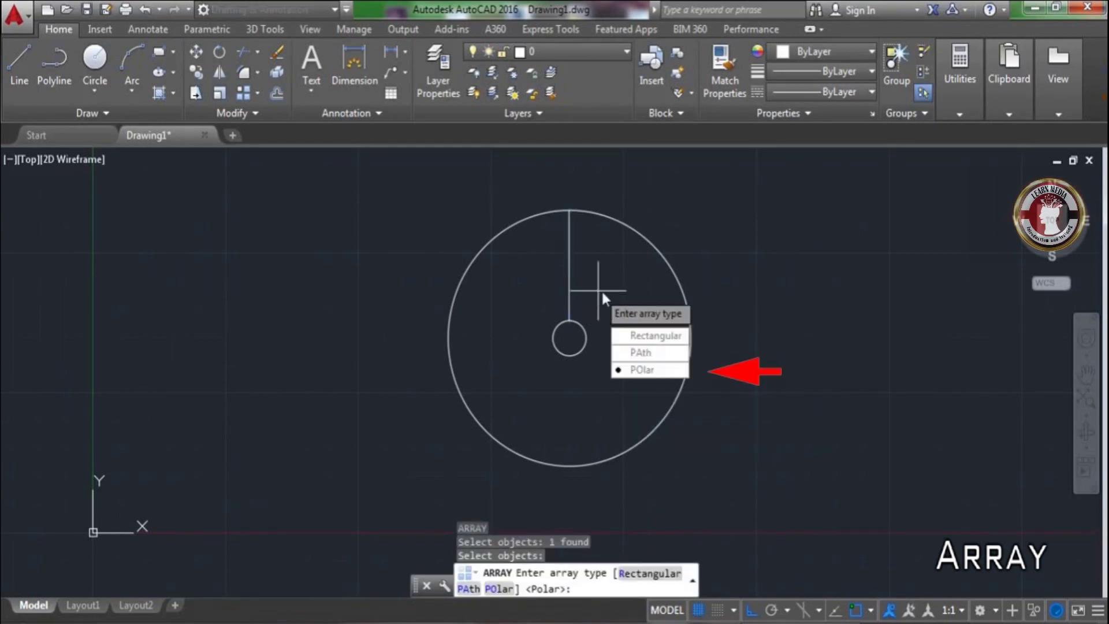
click(662, 371)
click(570, 339)
text(i)
key(Return)
text(5)
key(Return)
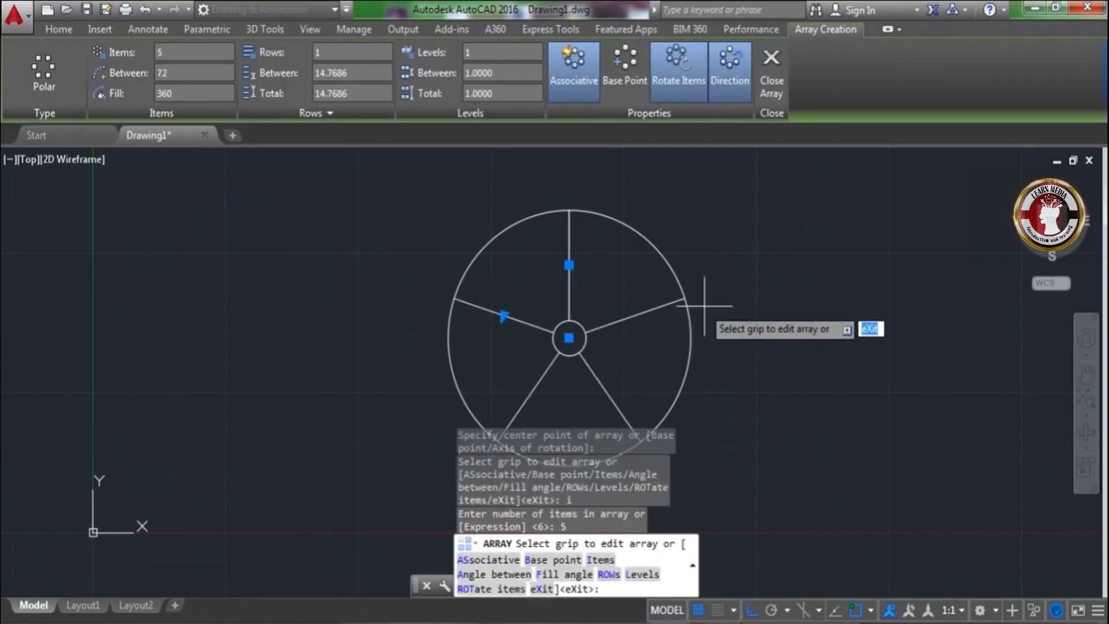
key(Return)
- Create a boundary polyline from the right-hand sector between two spokes of the wheel
text(bo)
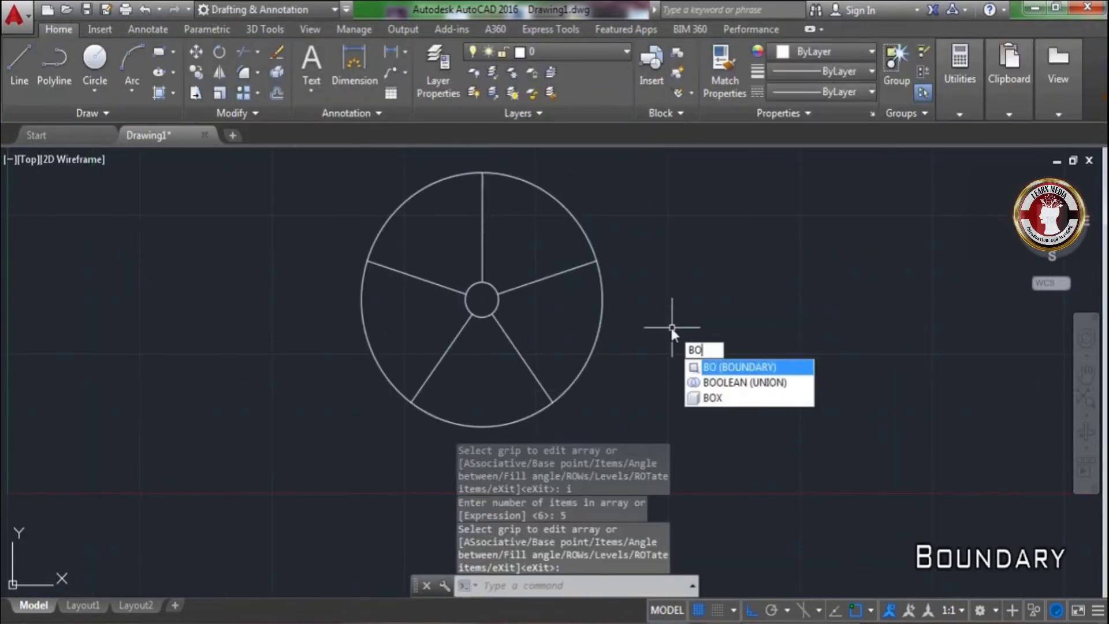
key(Return)
click(461, 245)
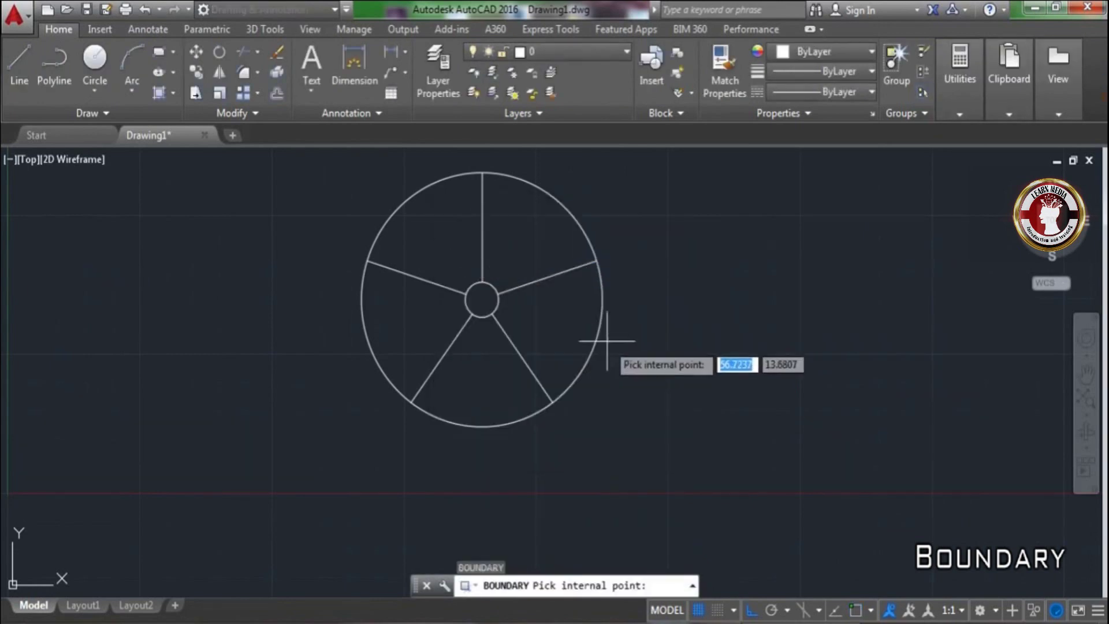
click(557, 322)
key(Return)
- Move the sector boundary horizontally to the right, clear of the wheel, using its inner lower corner as base point
text(m)
key(Return)
click(531, 370)
key(Return)
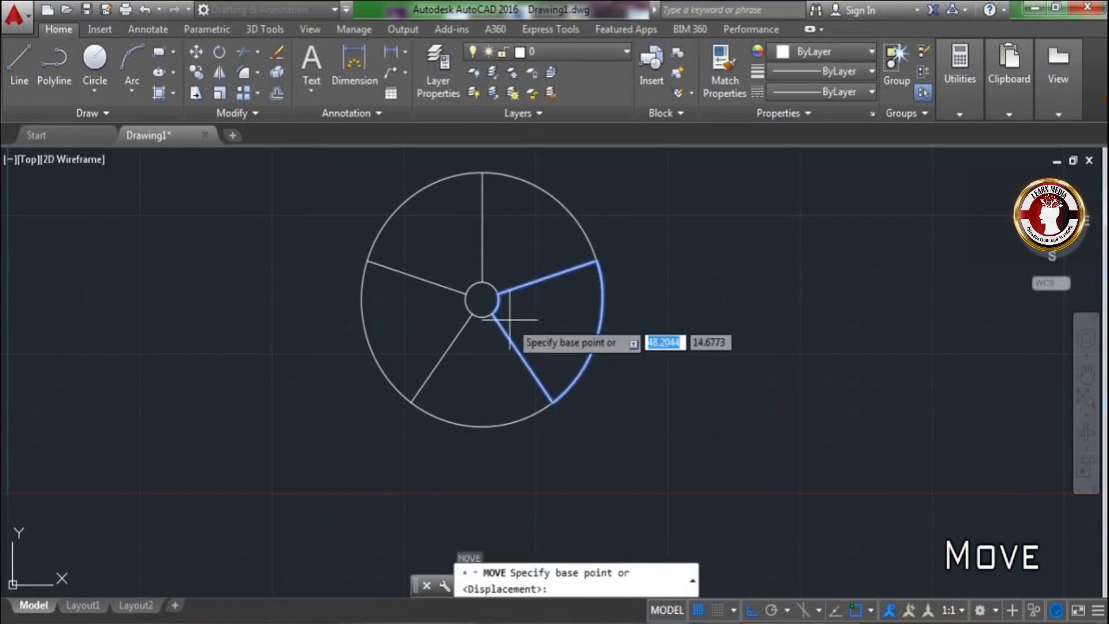
click(490, 312)
scroll(731, 309, down, 2)
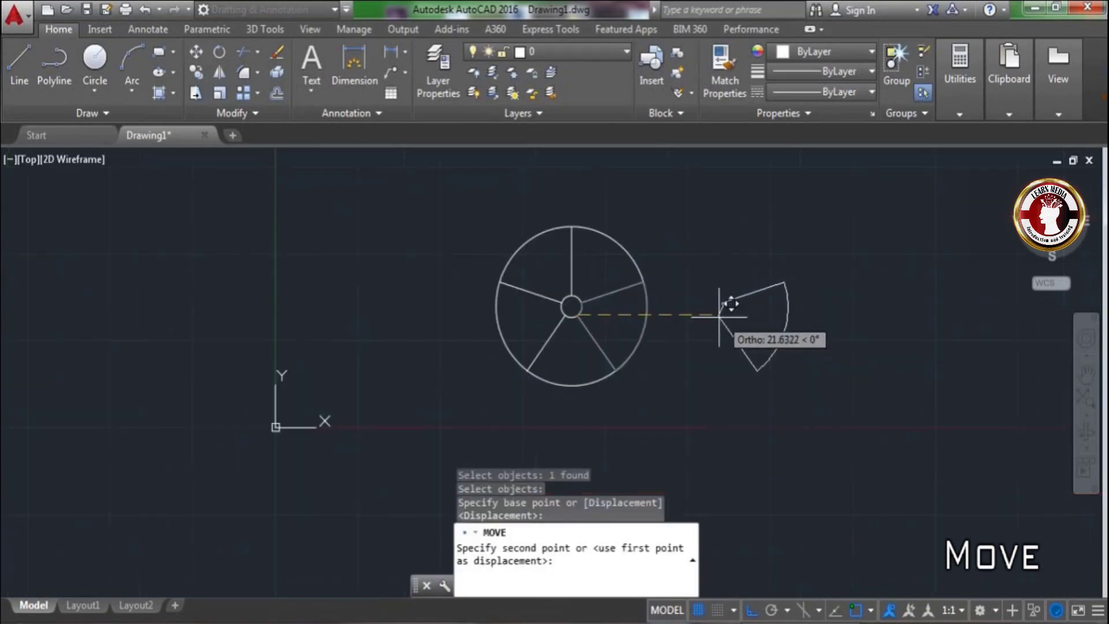
click(786, 327)
- Explode the moved sector outline into separate lines and arcs
scroll(569, 274, up, 3)
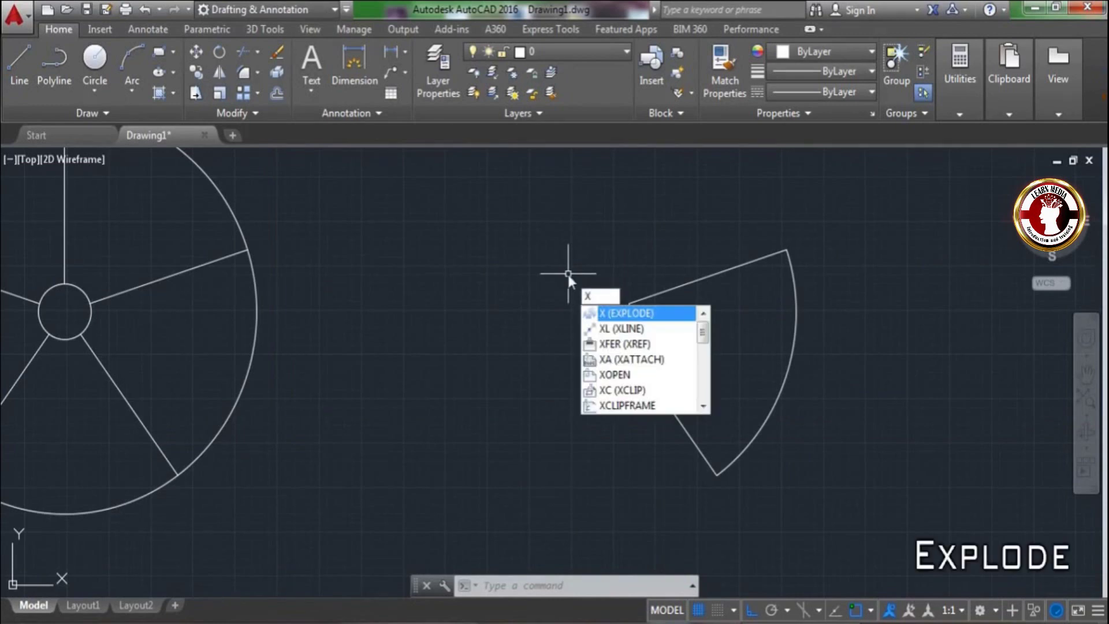
key(Return)
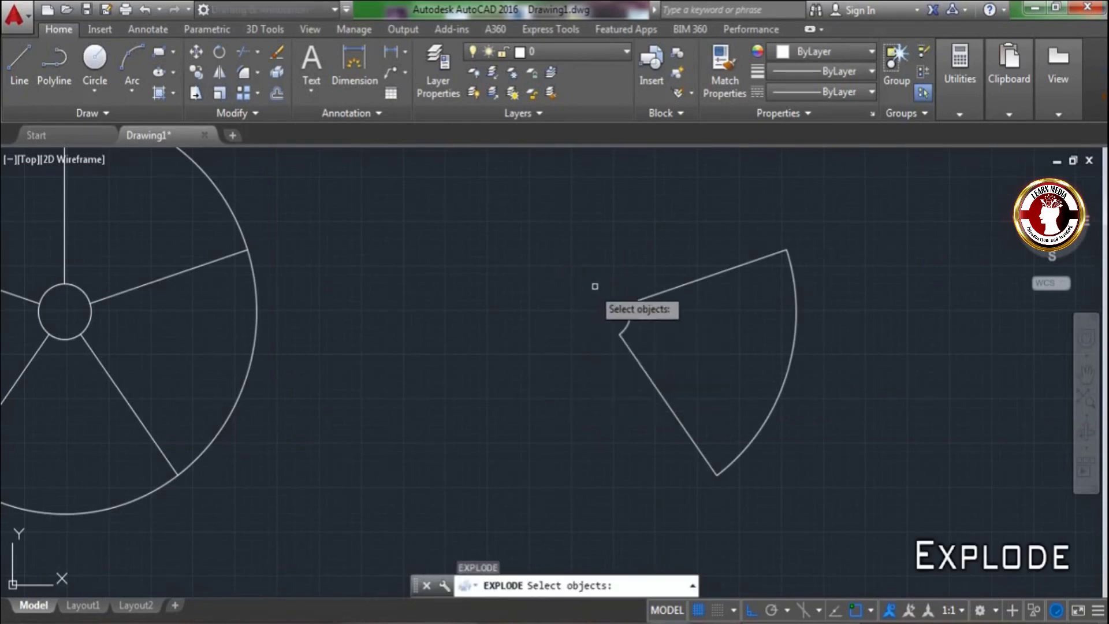
click(642, 298)
key(Return)
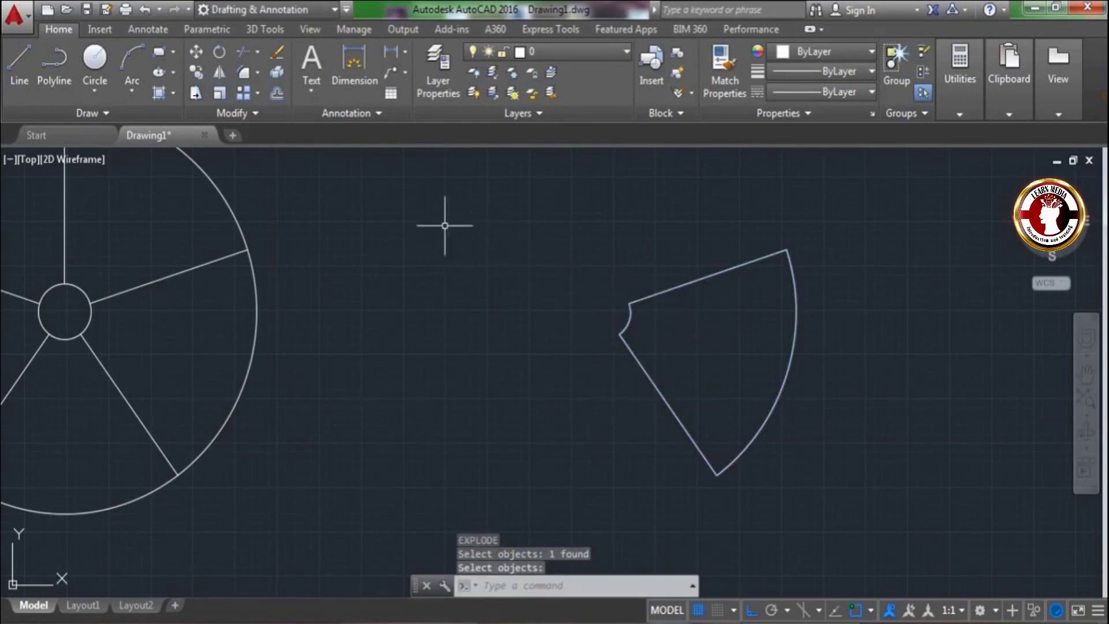
- Draw a three-point arc curving inward between the two ends of the sector's upper straight edge, turning Ortho off for the end point
click(130, 54)
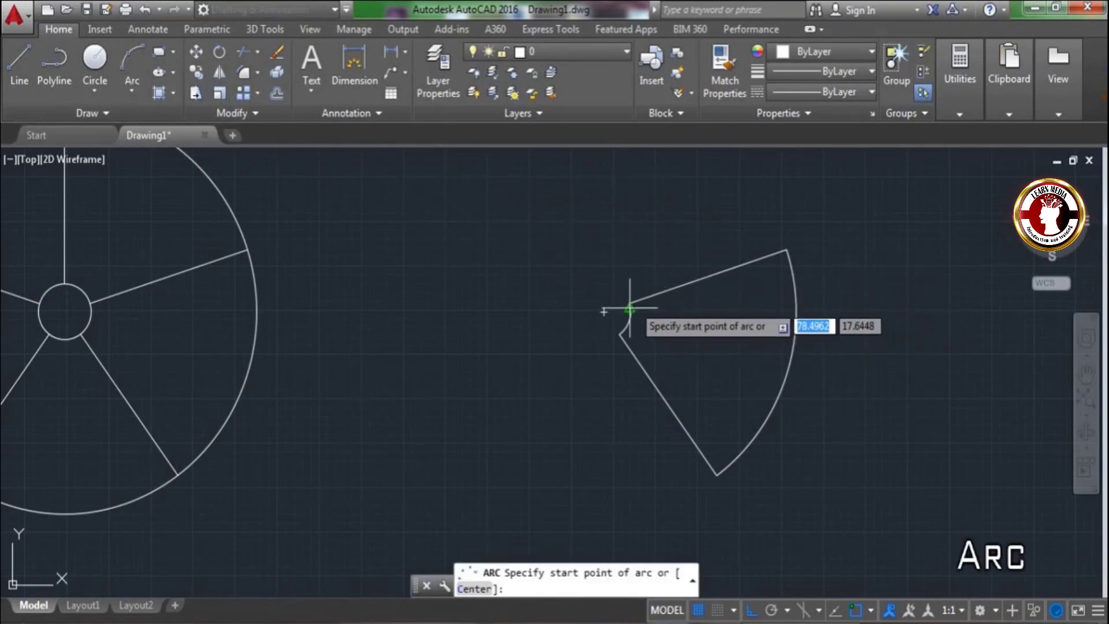
click(629, 302)
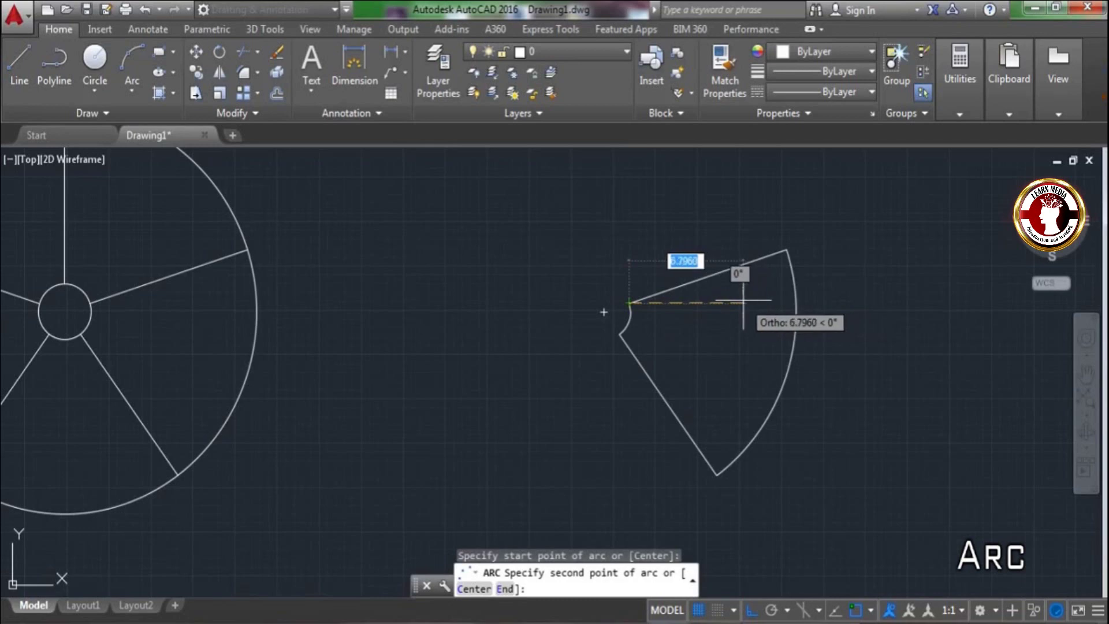
click(738, 302)
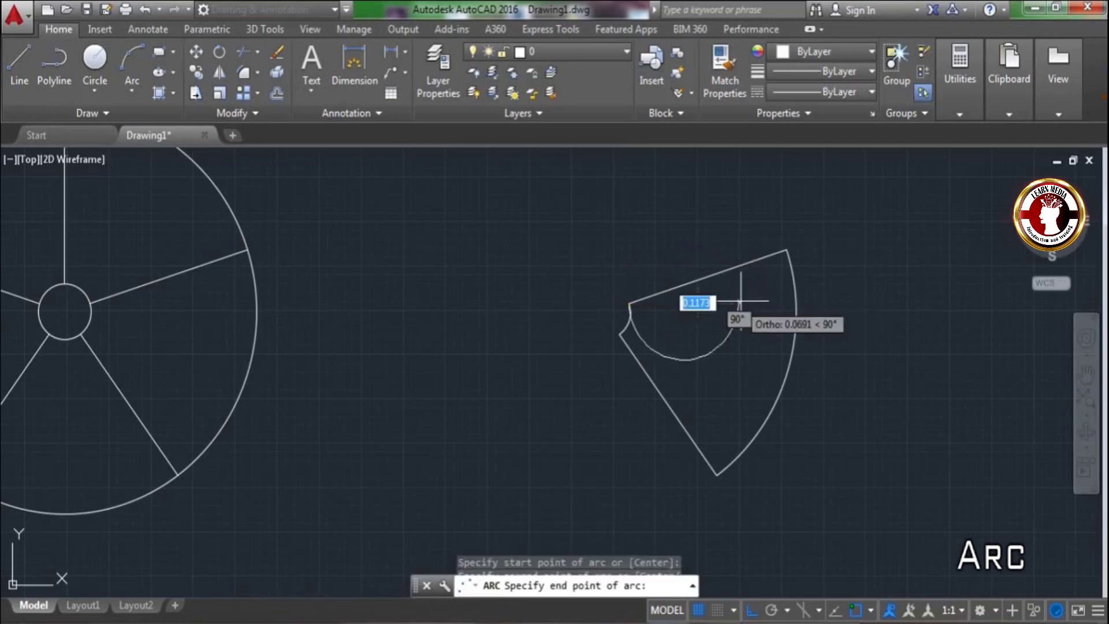
key(F8)
click(785, 249)
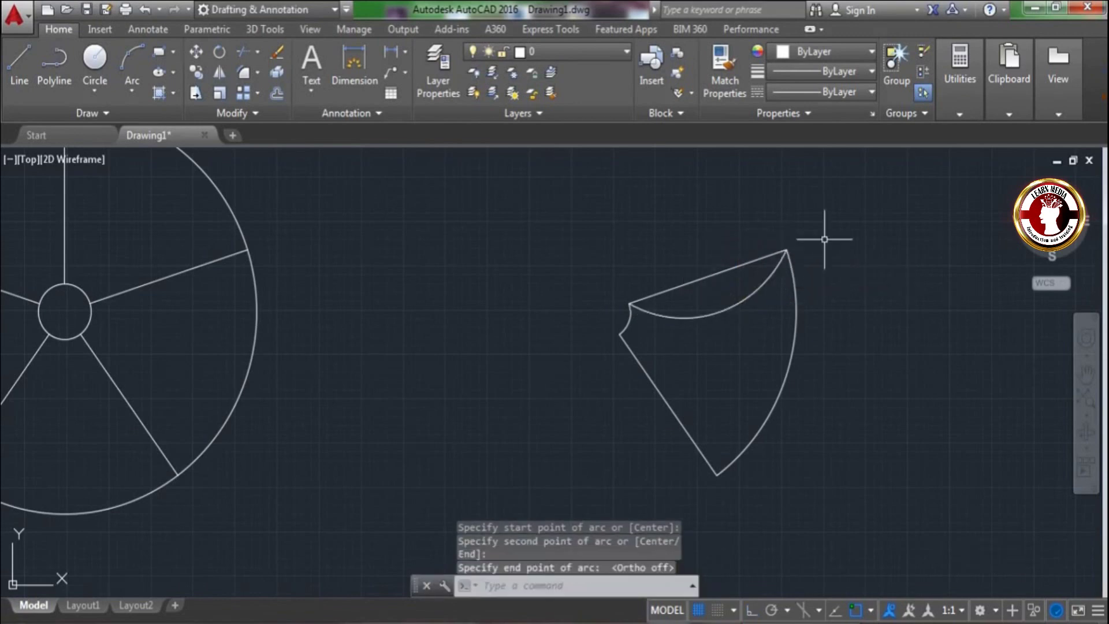
- Erase the sector's upper straight edge above the new arc
click(718, 269)
text(E)
key(Return)
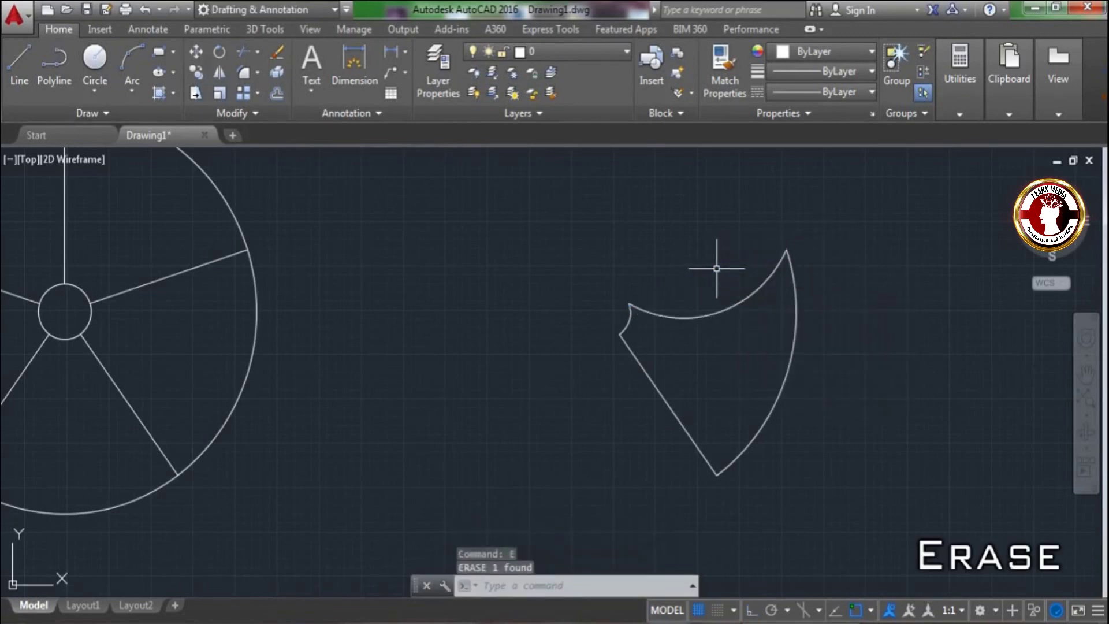
key(Return)
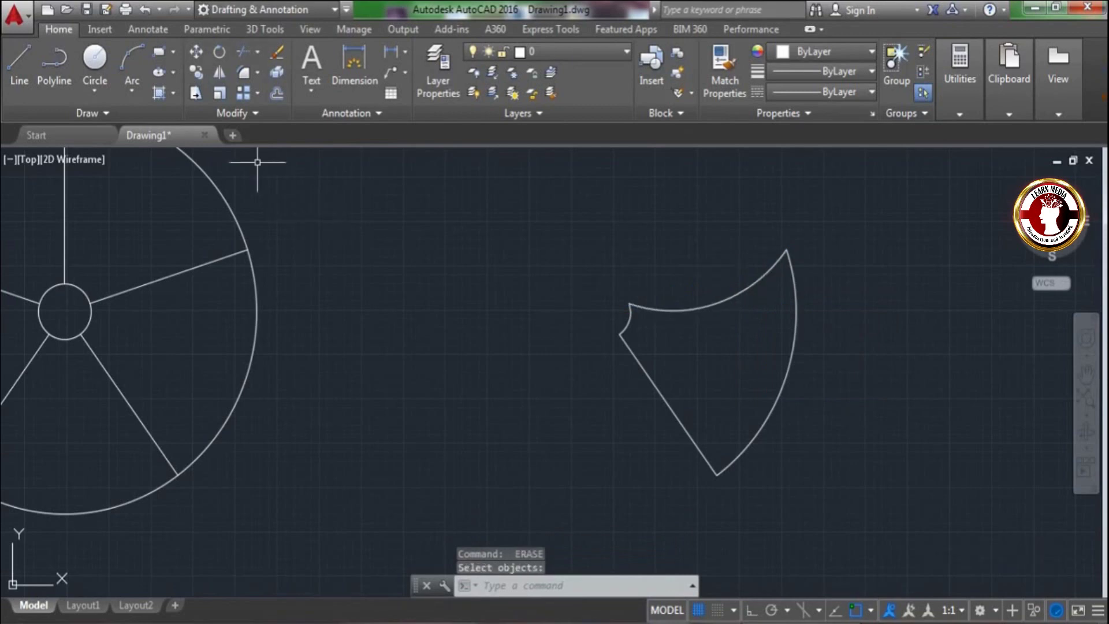
- Fillet the sector's bottom corner between the straight edge and outer arc with a picked radius of about 3.17
click(244, 73)
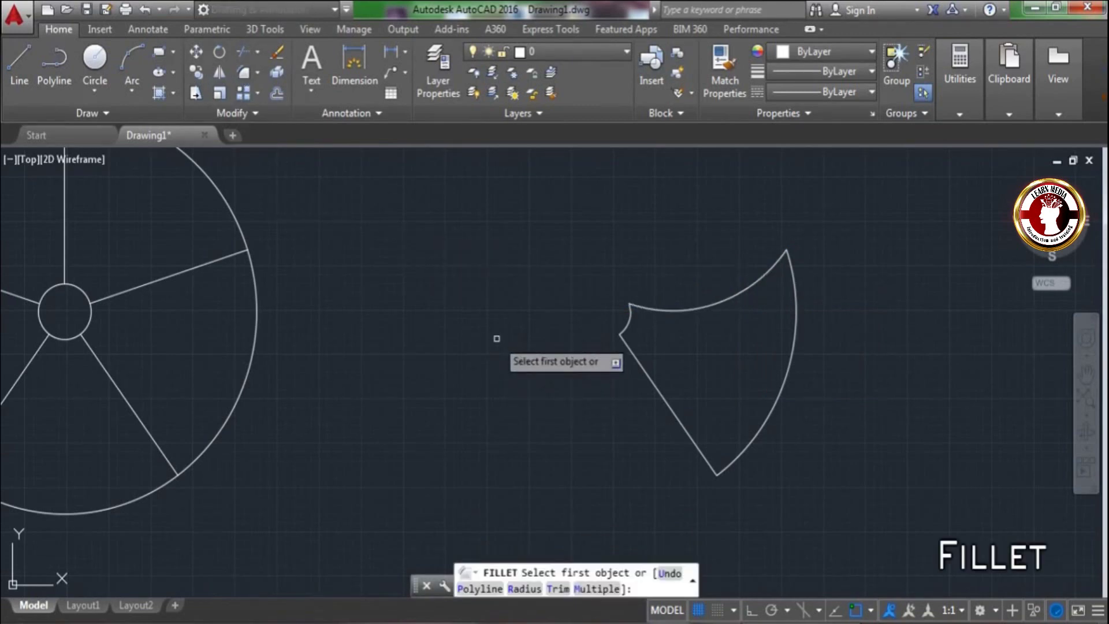
text(r)
key(Return)
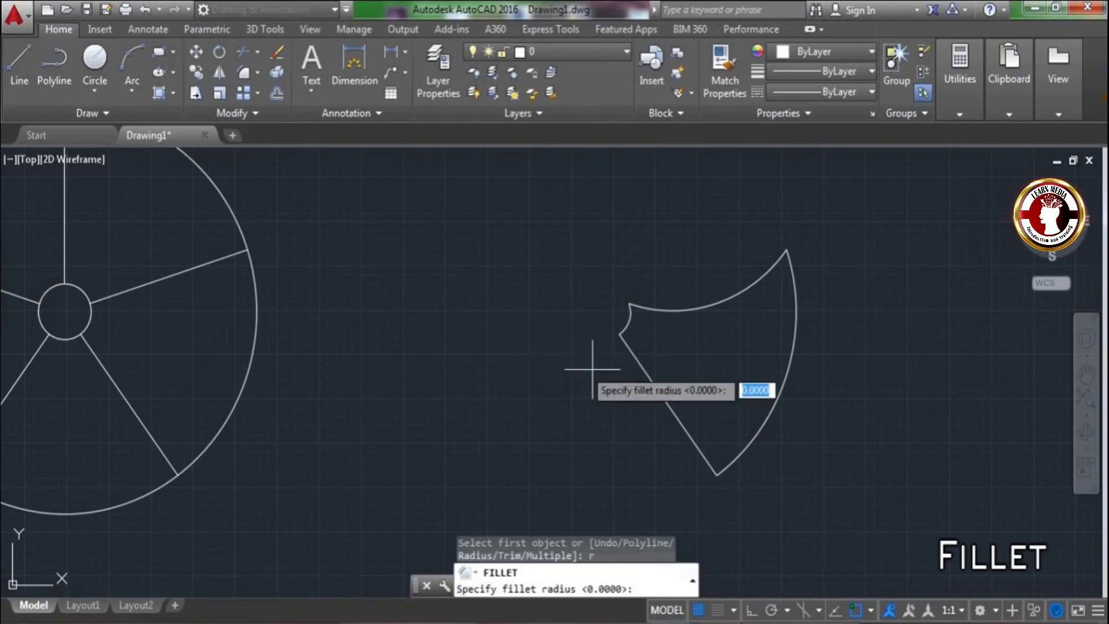
click(716, 468)
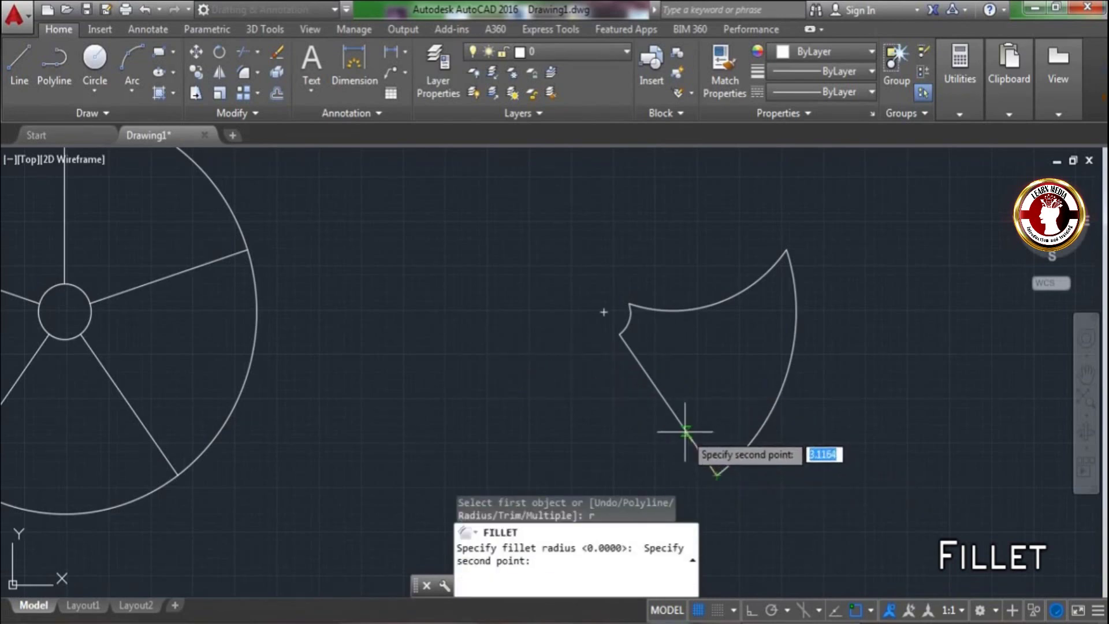
click(689, 433)
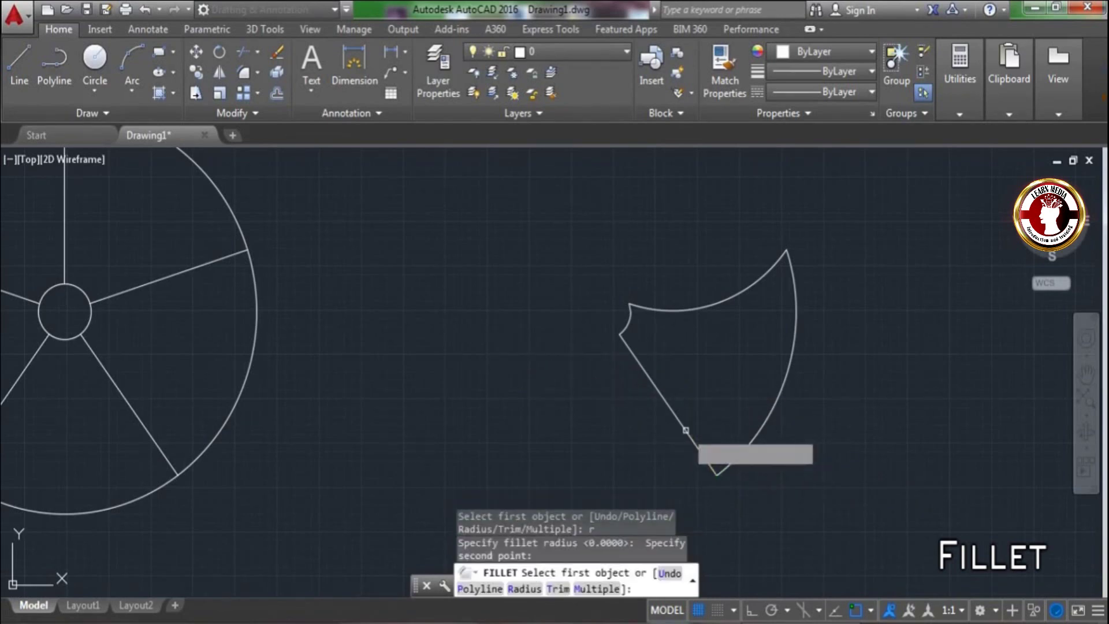
click(690, 436)
click(782, 358)
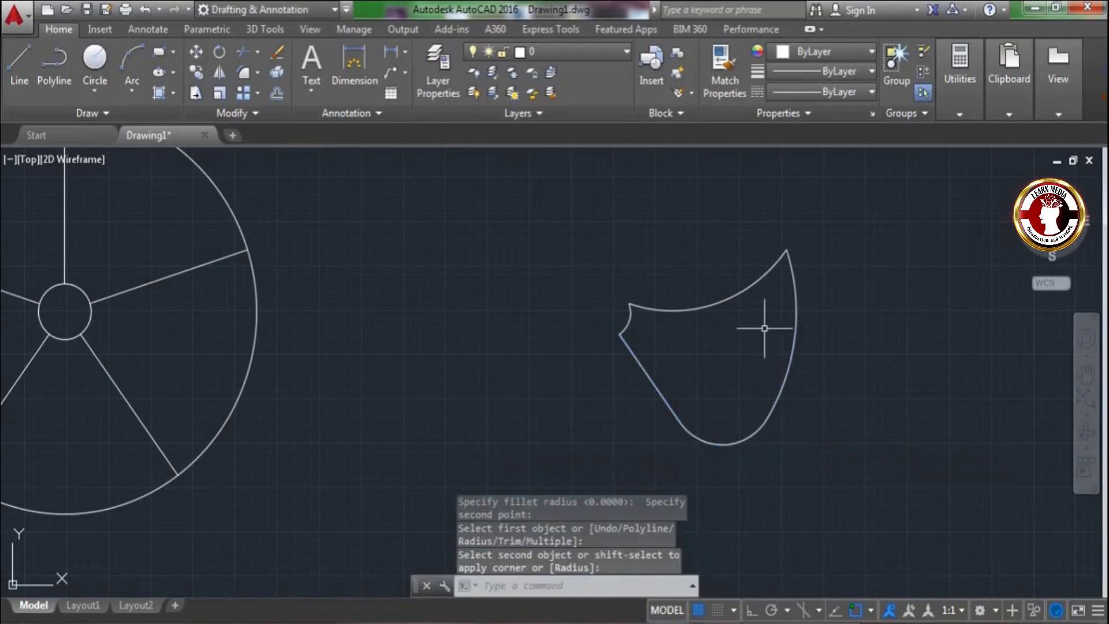
- Fillet the upper outer corner between the curved edge and outer arc, picking the radius from the tip along the outer arc
key(Return)
text(r)
key(Return)
click(785, 250)
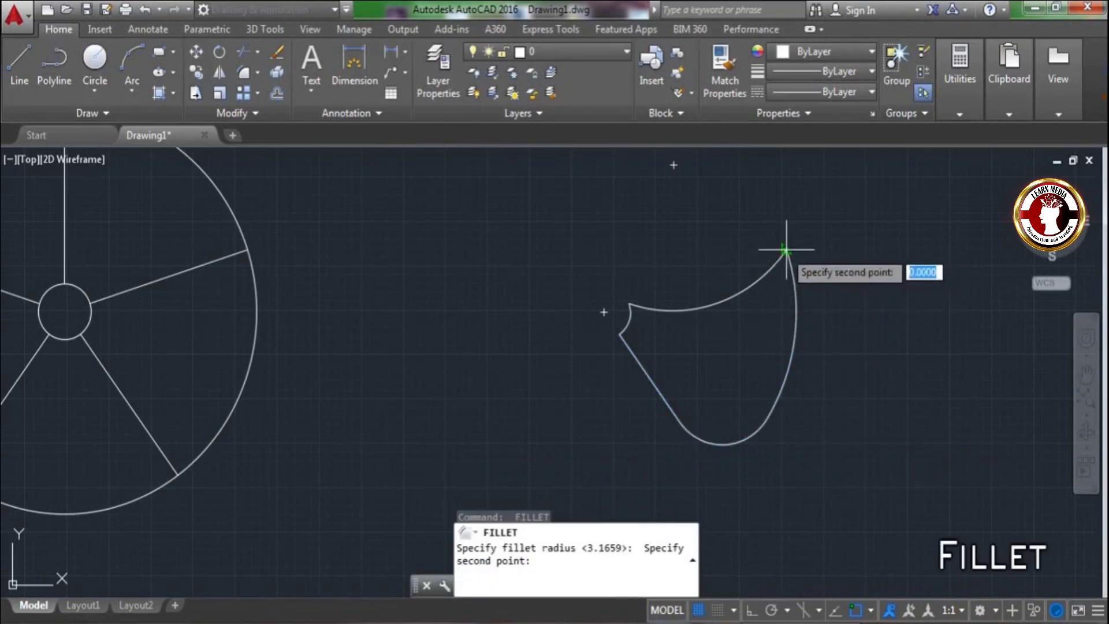
click(796, 297)
click(795, 286)
click(795, 286)
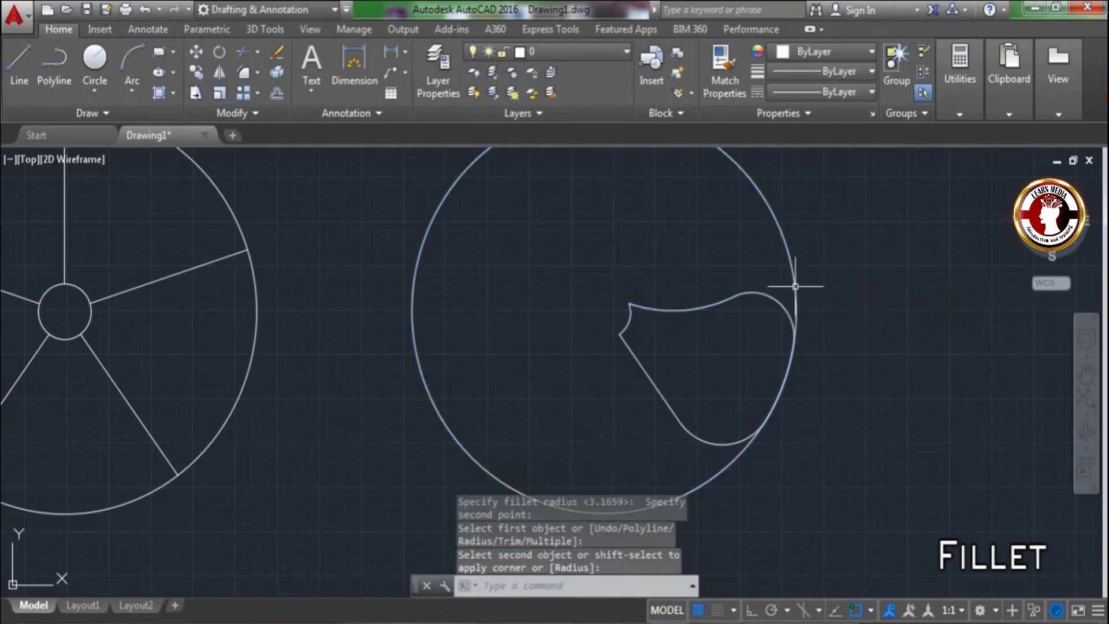
- Erase the large full circle around the blade outline
click(794, 282)
text(e)
key(Return)
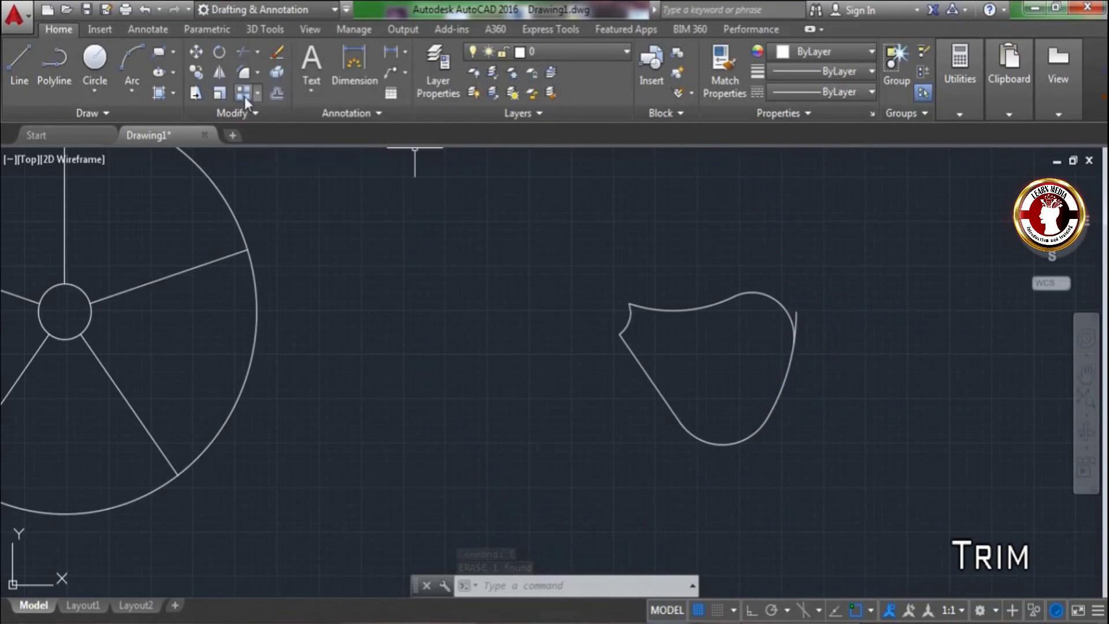
- Trim the overhanging piece of the outer arc beyond the blade's upper outer fillet
click(246, 56)
key(Return)
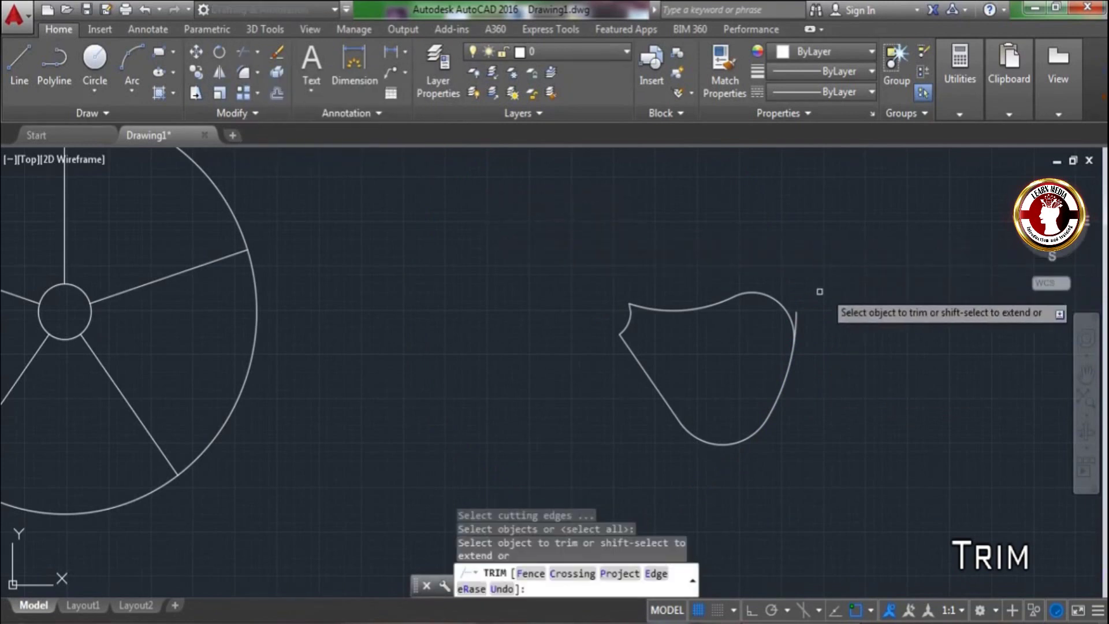
click(796, 315)
key(Return)
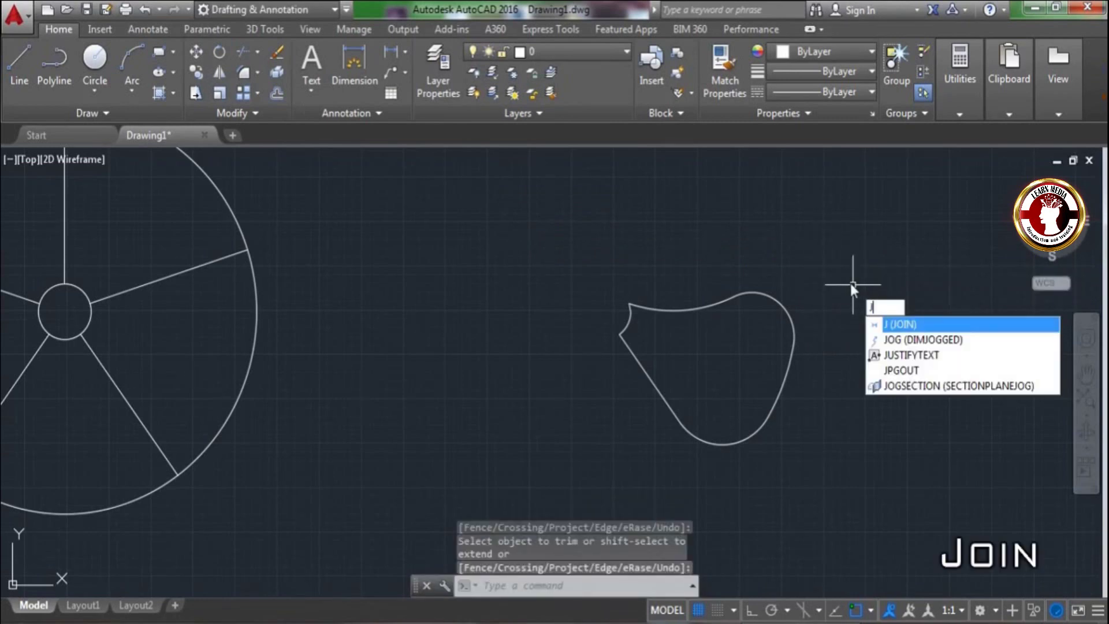
- Join all the segments of the blade outline into a single polyline
key(Return)
click(842, 256)
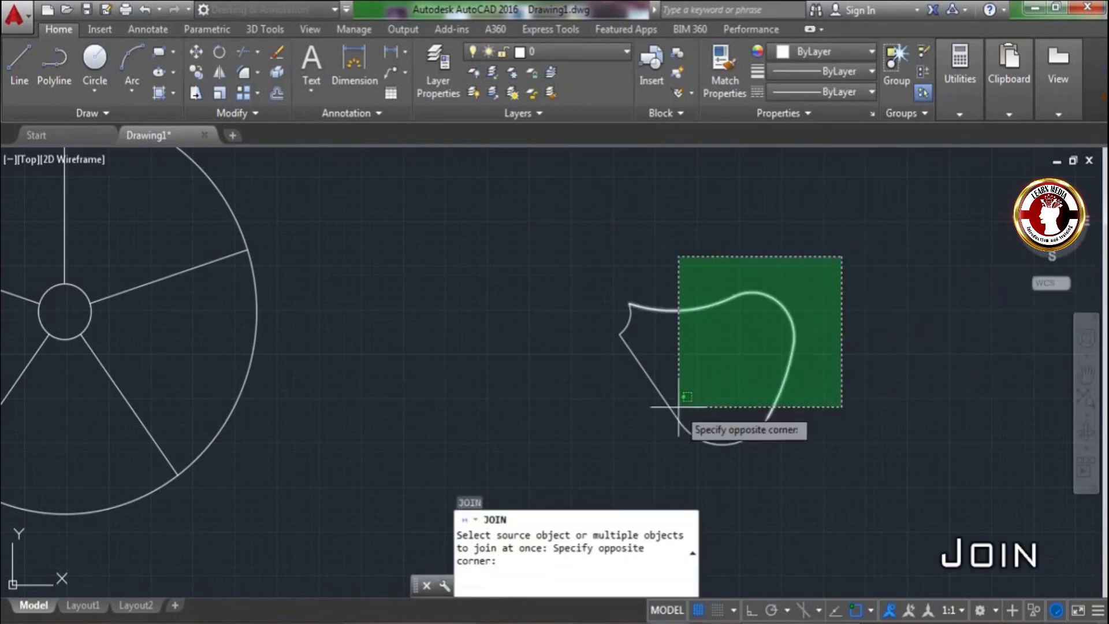
click(610, 453)
key(Return)
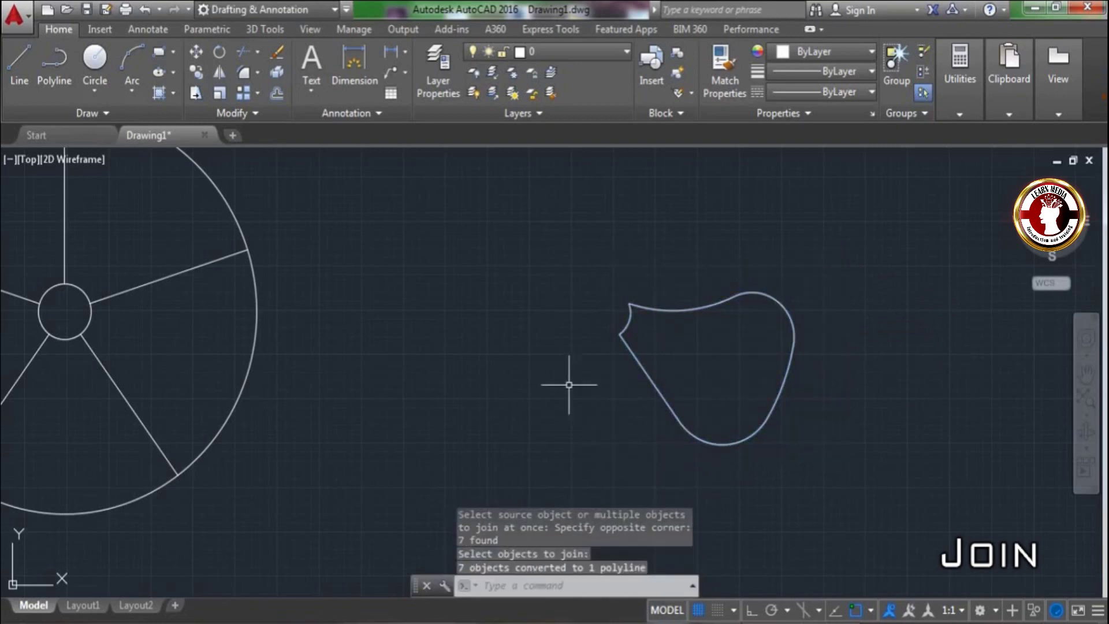
- Draw a hub circle centred on the blade's inner arc, with a radius slightly larger than that arc so it overlaps the blade root
click(88, 74)
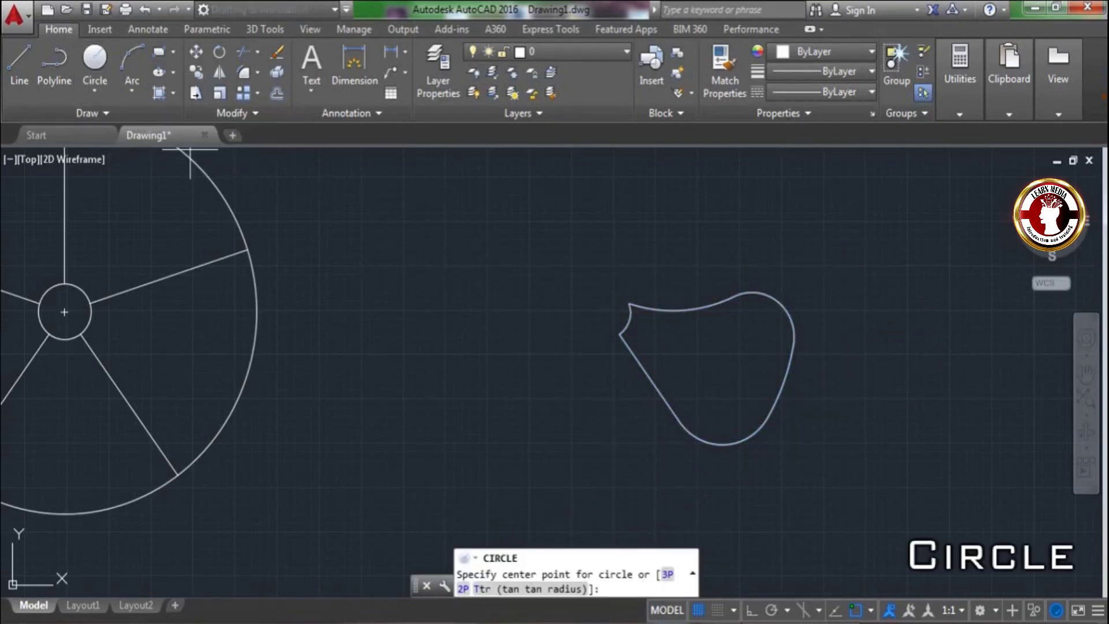
click(604, 312)
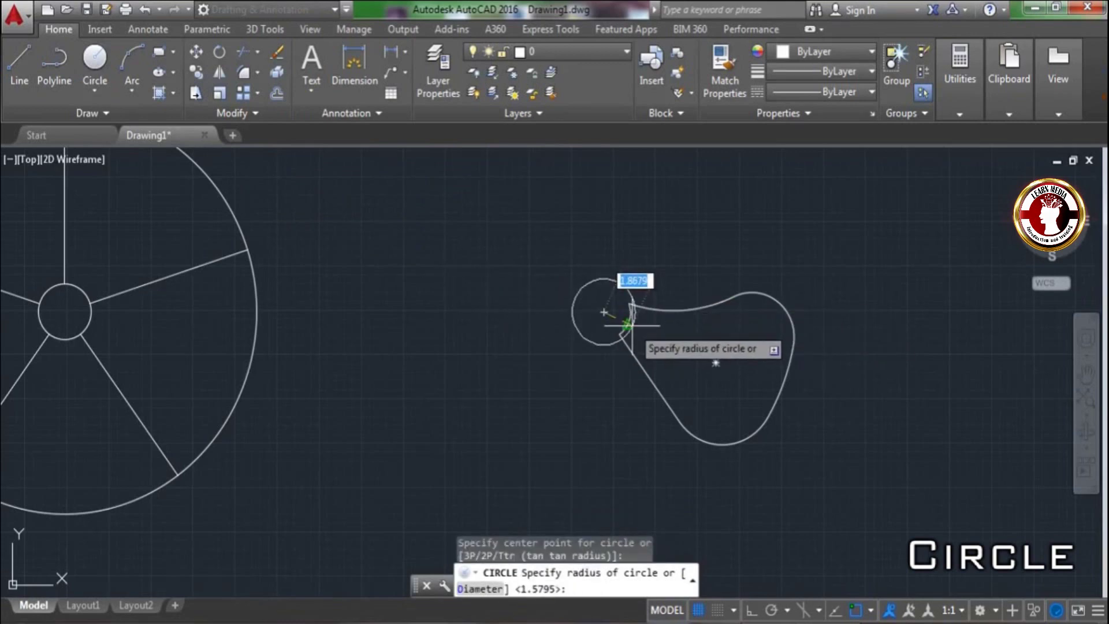
scroll(631, 325, up, 5)
click(649, 303)
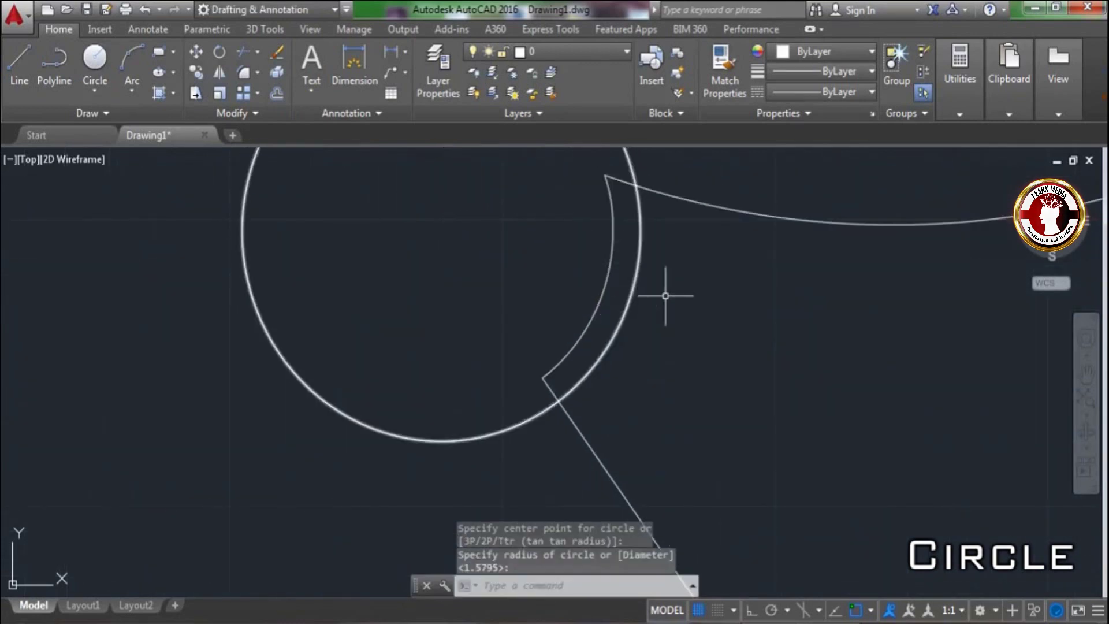
scroll(670, 295, down, 8)
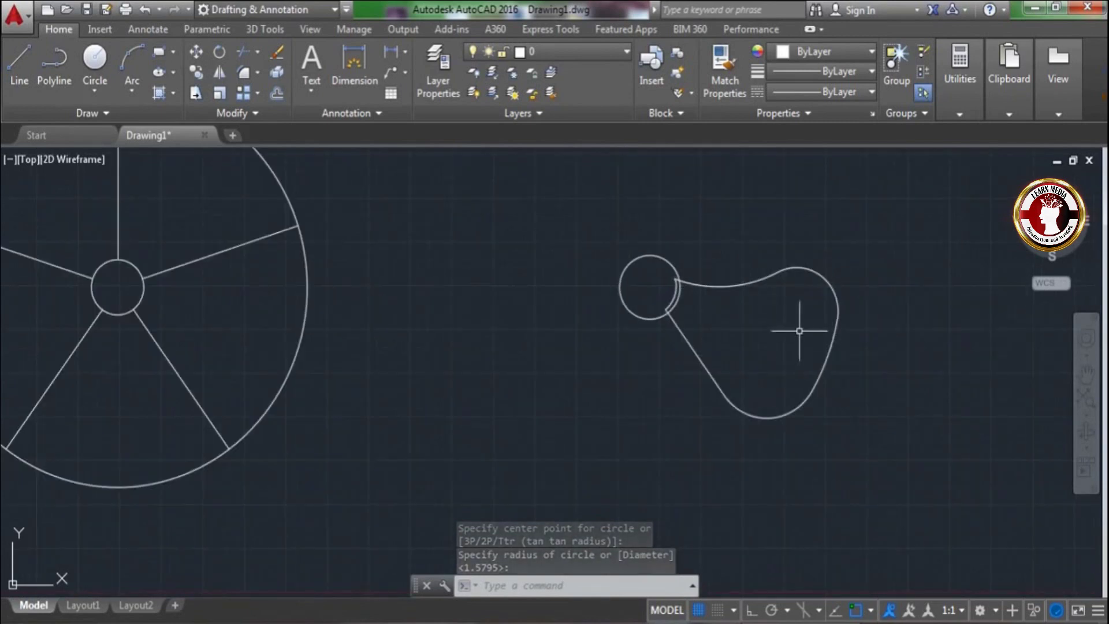
- Draw a helix from the hub circle's centre, with base and top radii picked on the blade's inner arc, 0.35 turns and height 3
click(1072, 248)
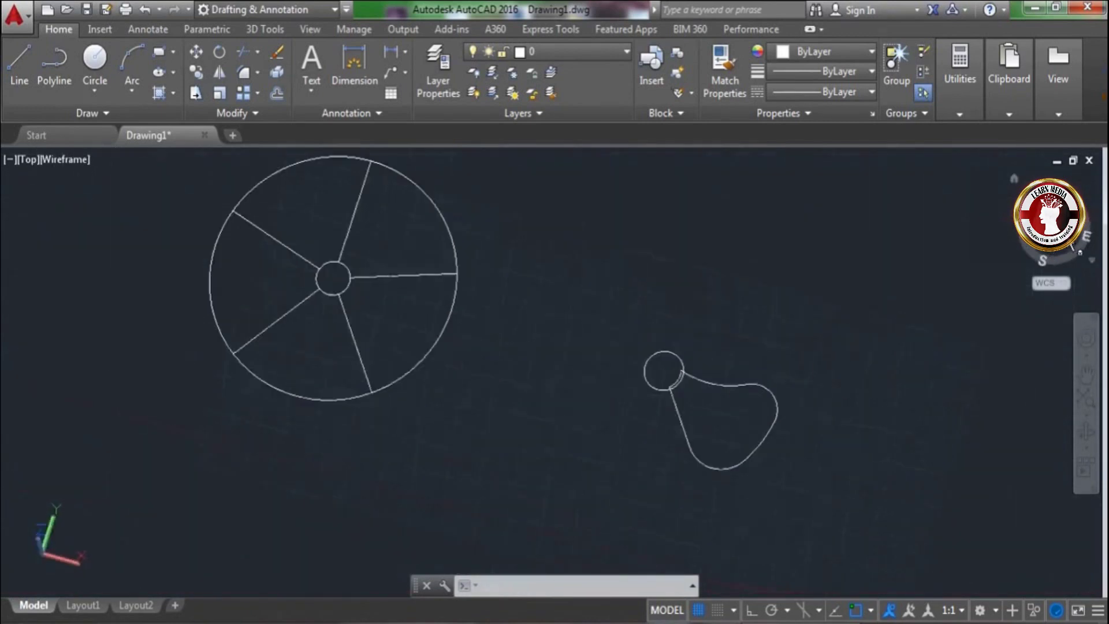
scroll(653, 459, up, 4)
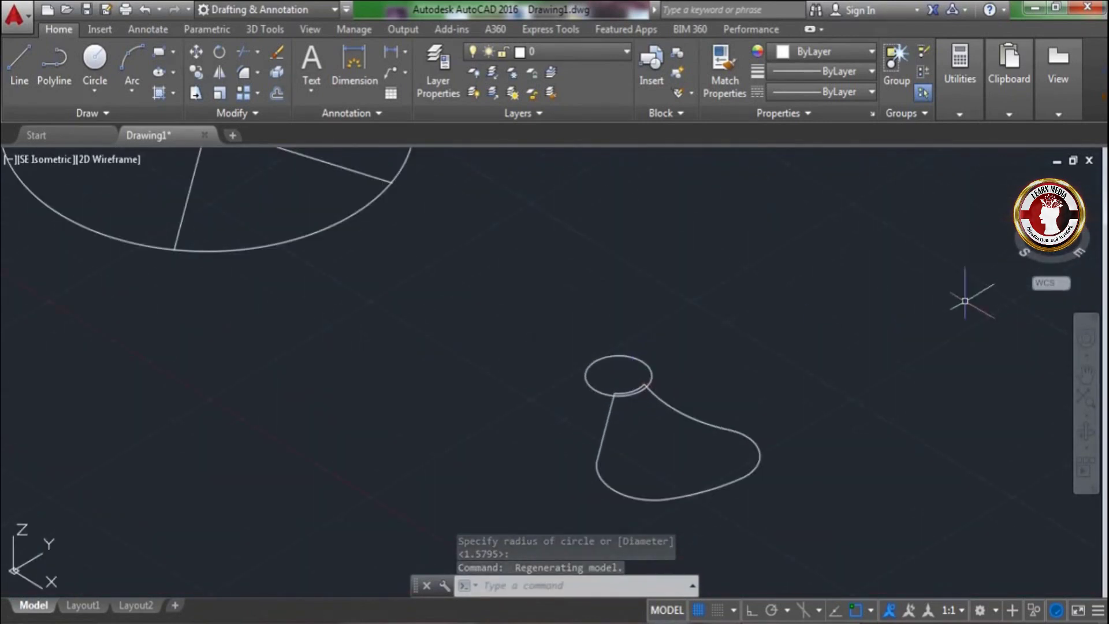
click(1023, 245)
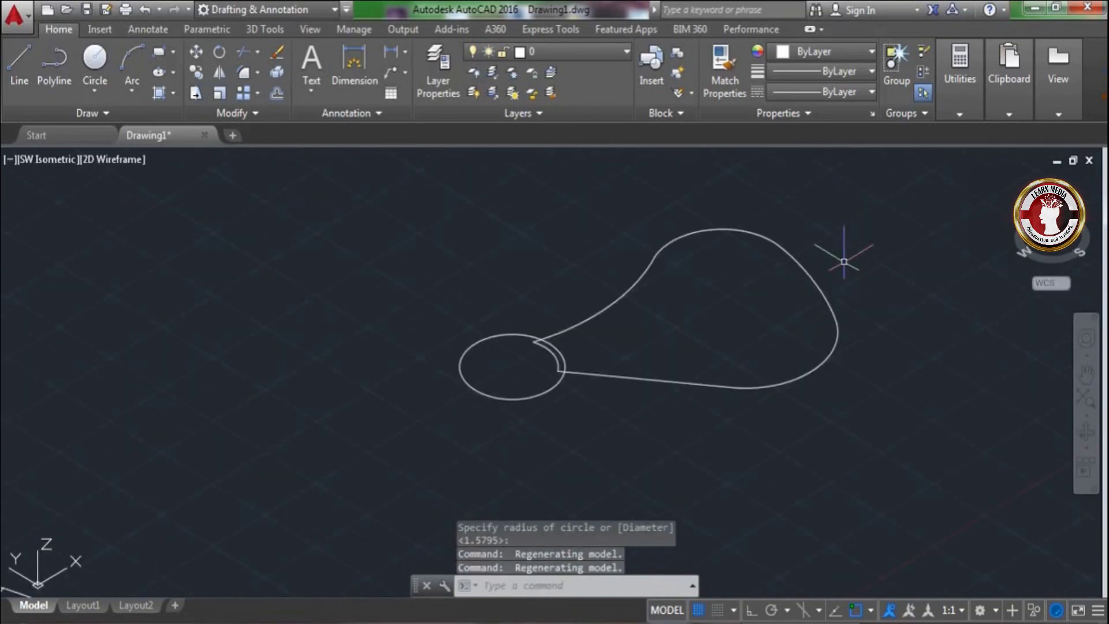
click(100, 114)
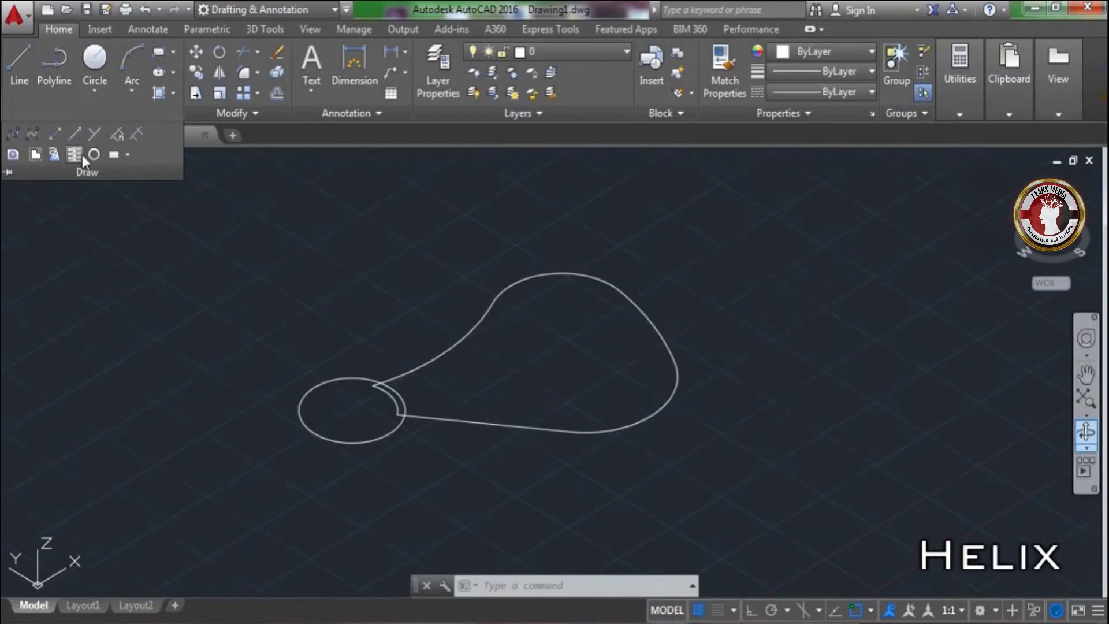
click(74, 154)
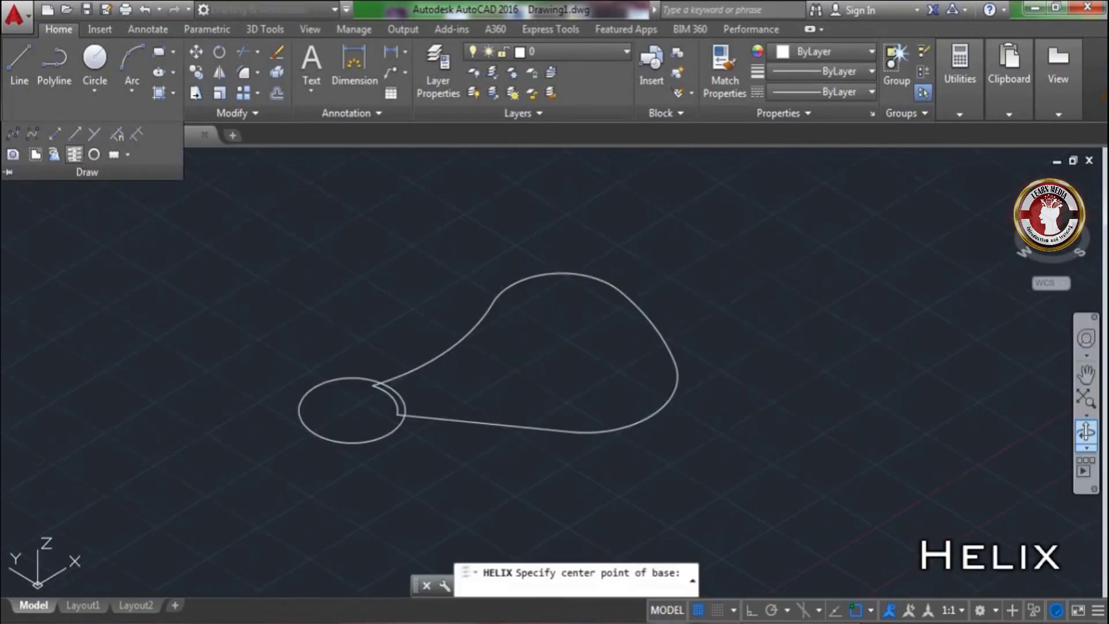
click(352, 410)
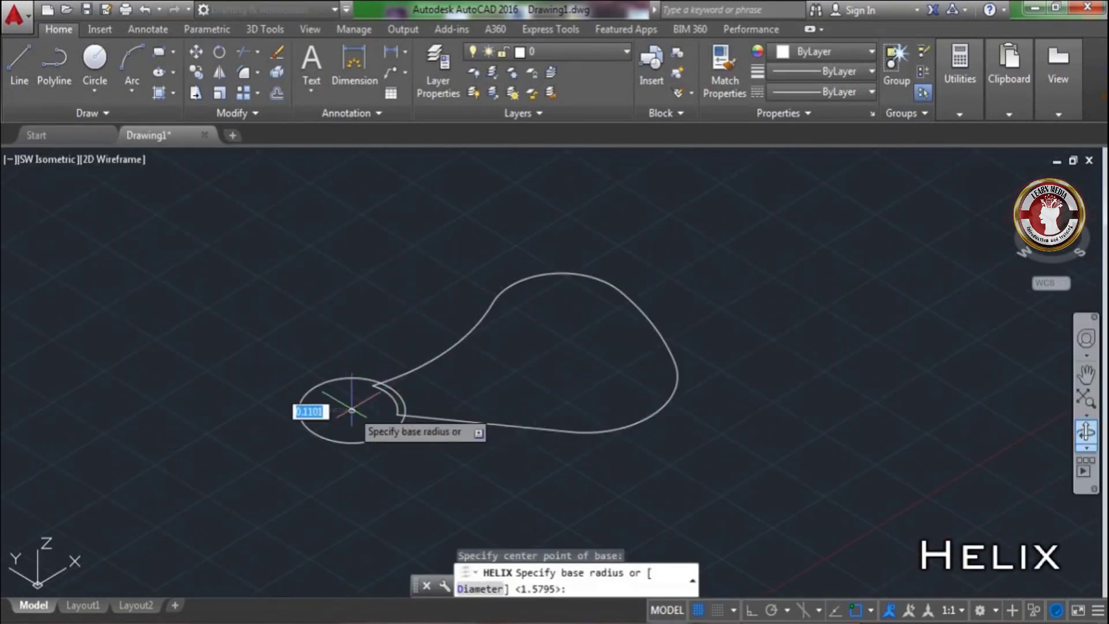
click(392, 398)
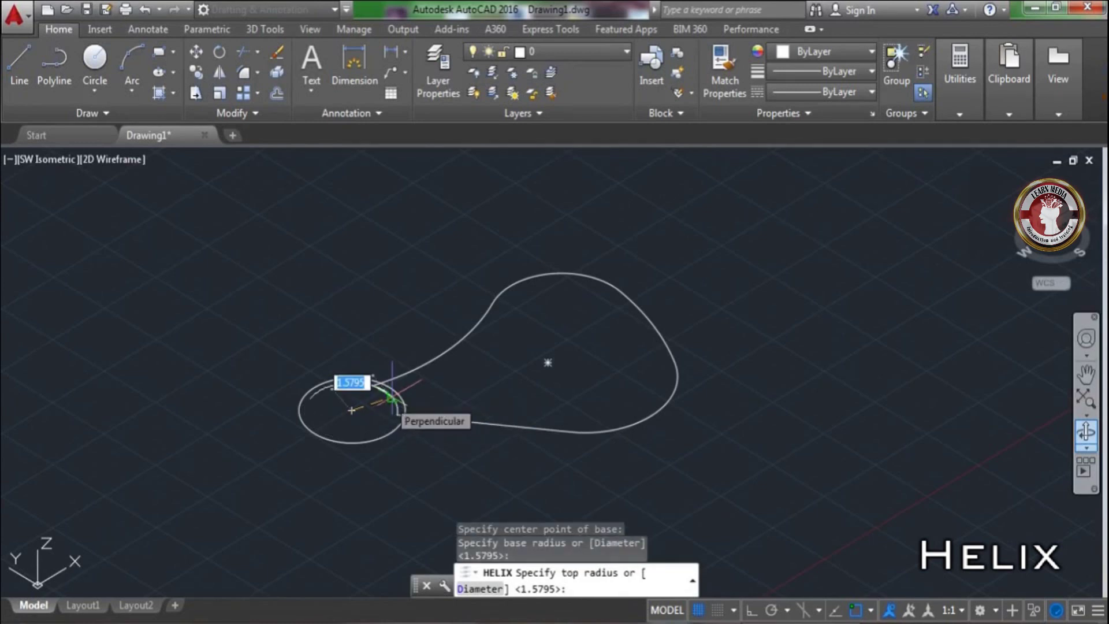
click(392, 398)
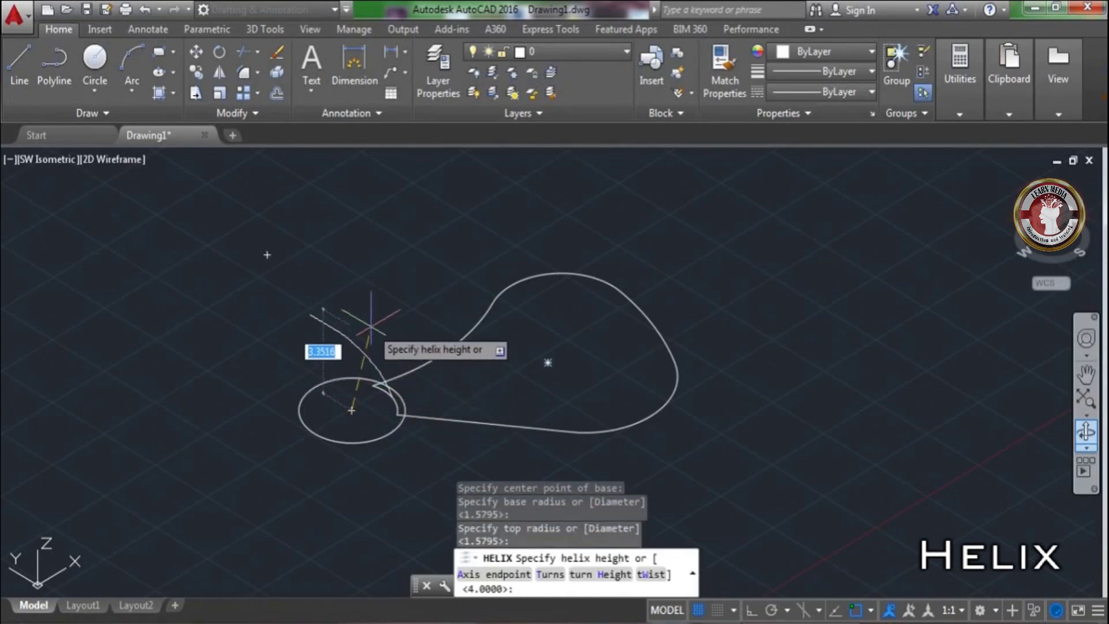
key(Return)
text(.35)
key(Return)
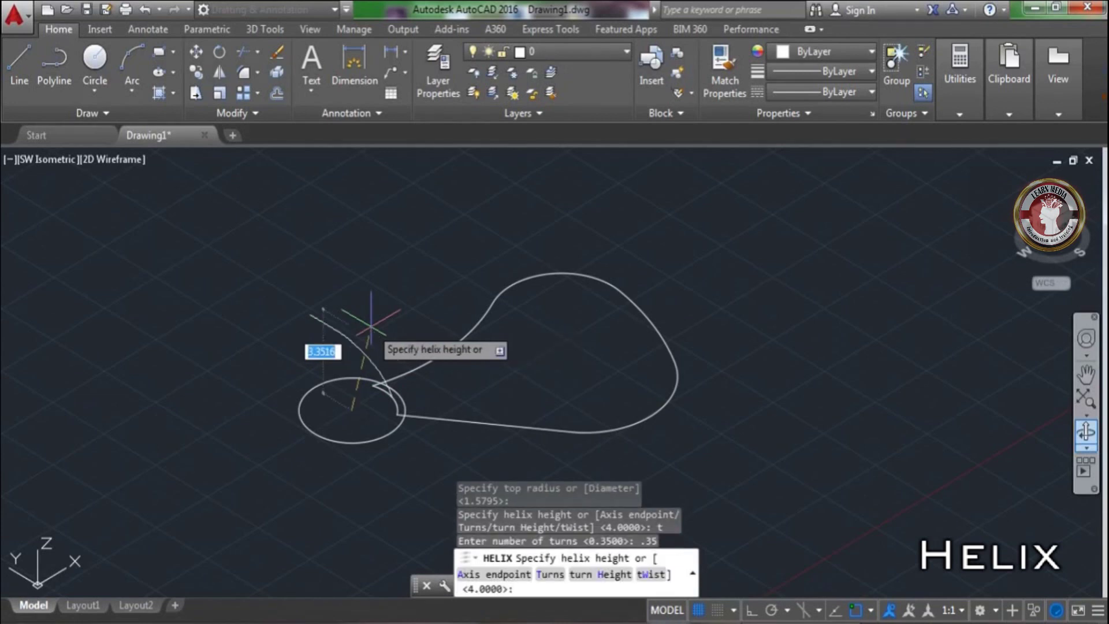
text(3)
key(Return)
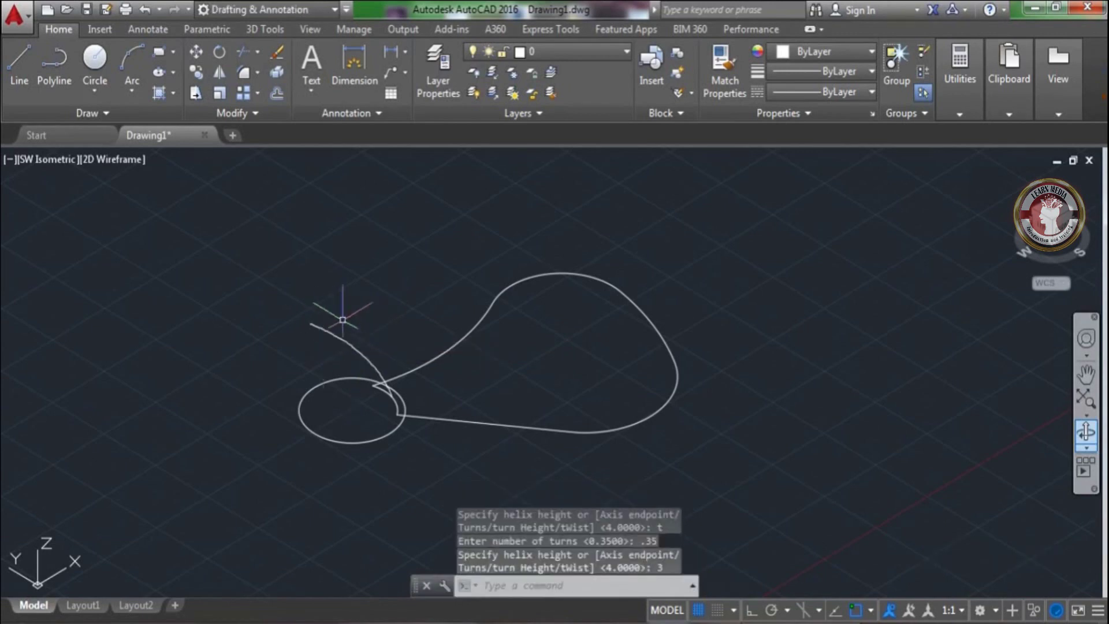
- Draw a straight polyline about 11.4 long from the helix's start point along the X axis with Ortho on, extending past the blade outline
click(64, 83)
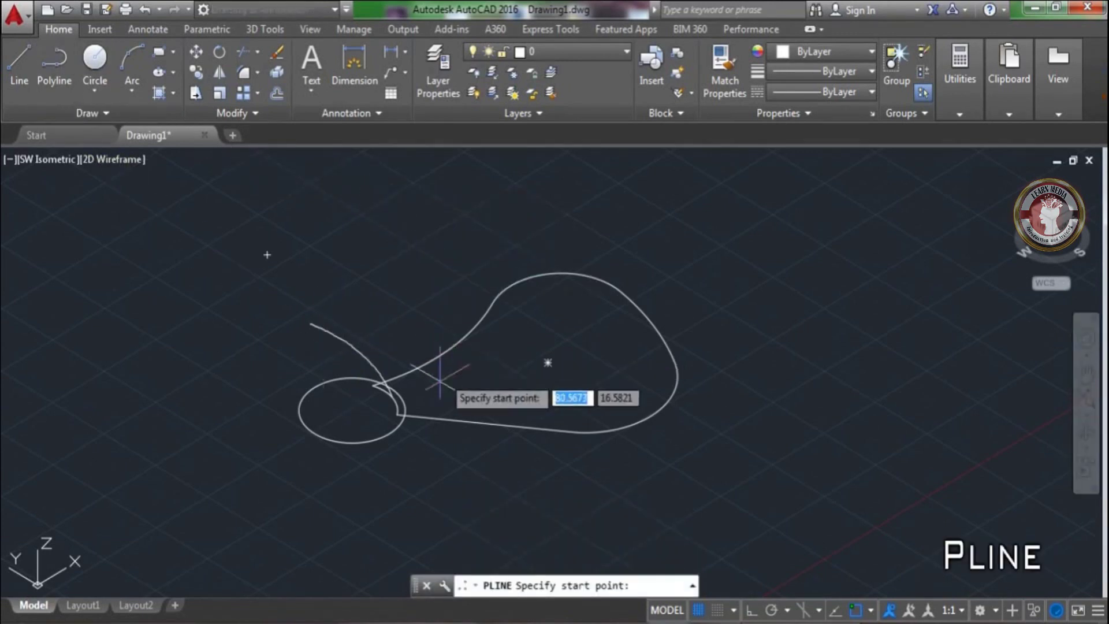
click(392, 396)
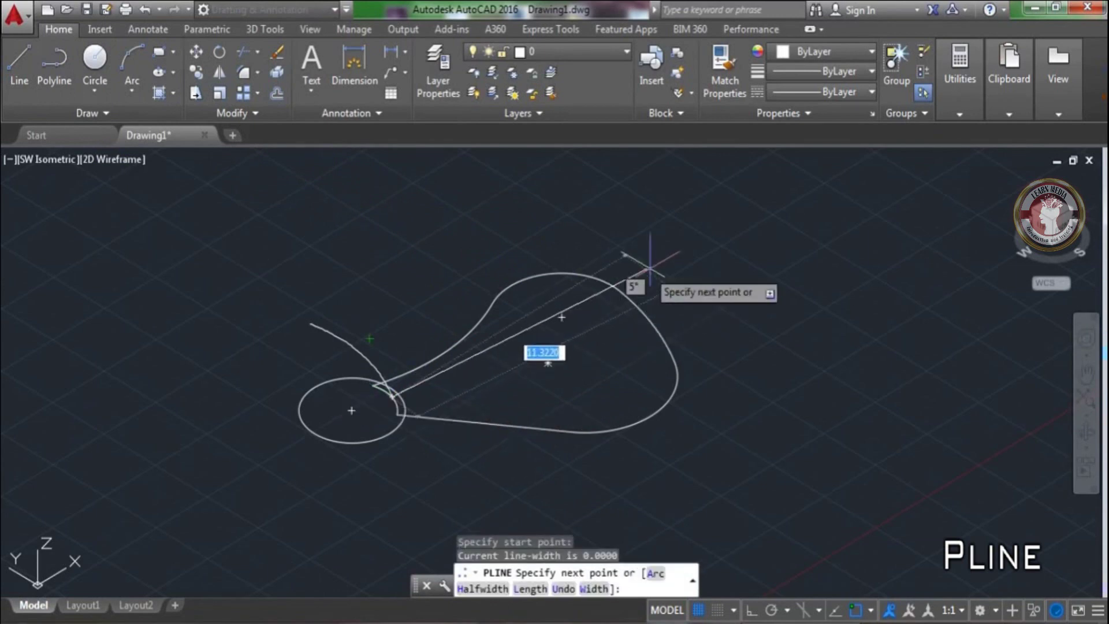
key(F8)
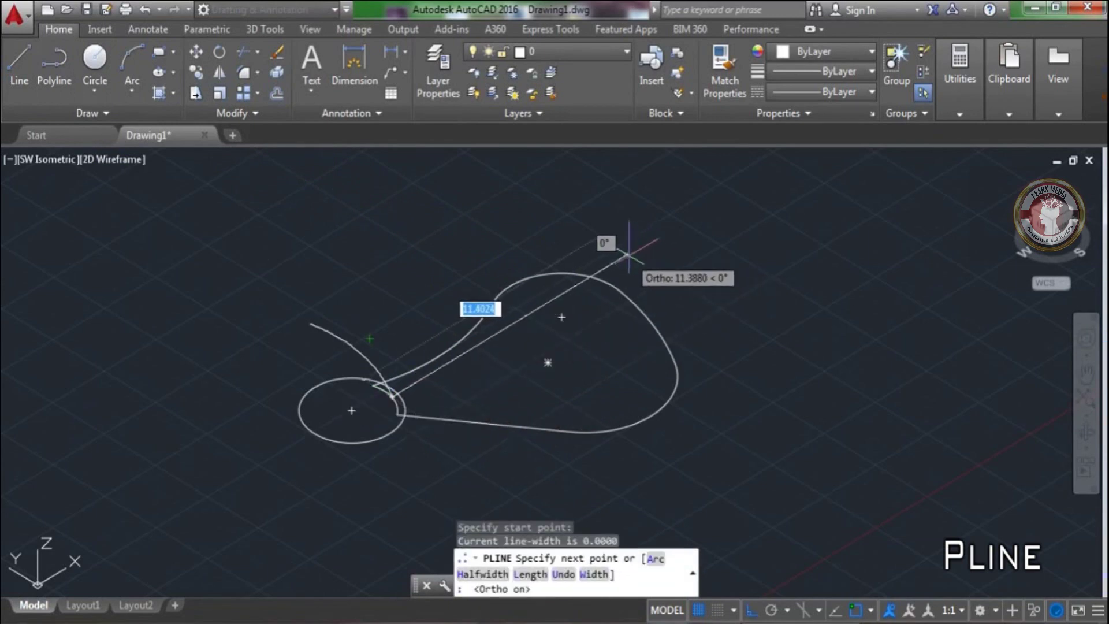
click(630, 252)
key(Return)
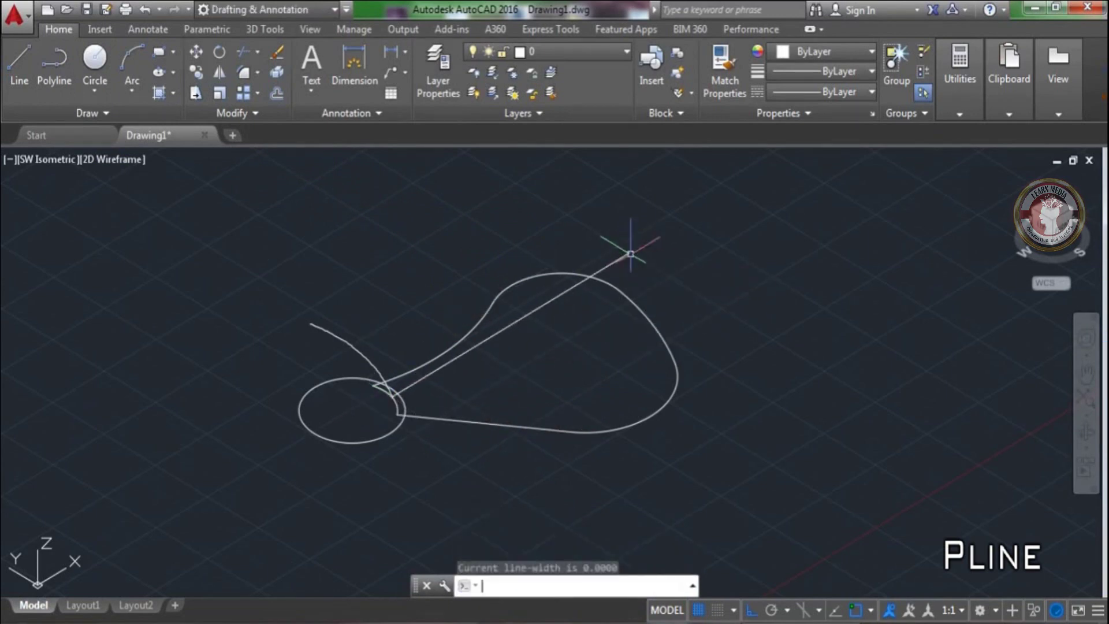
- Sweep the straight polyline along the helix to form a twisted surface
click(247, 29)
click(203, 65)
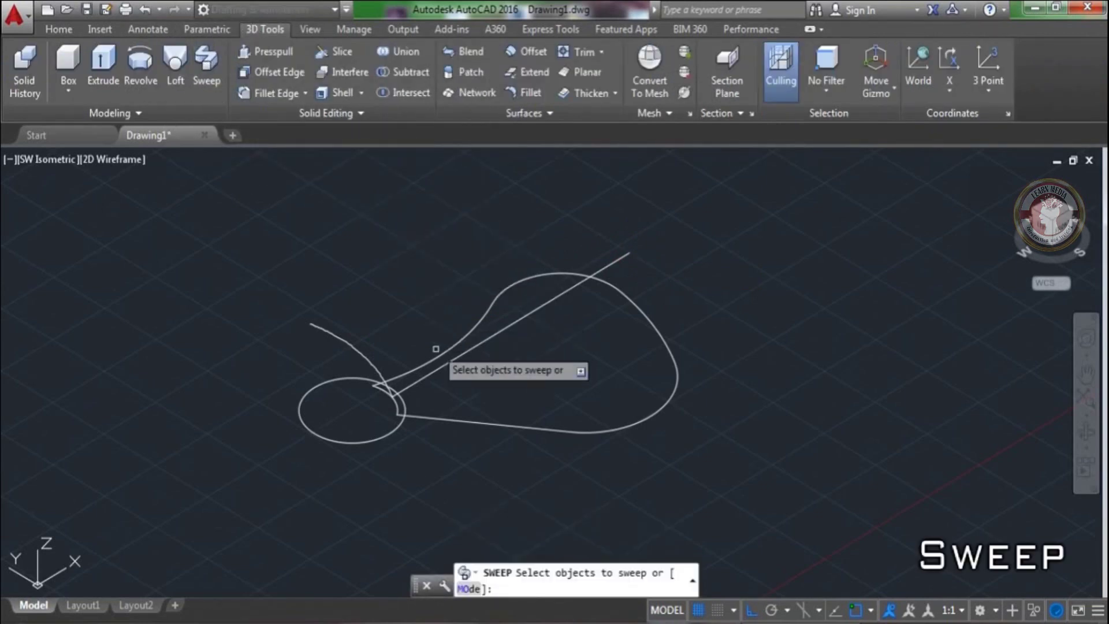
click(425, 378)
key(Return)
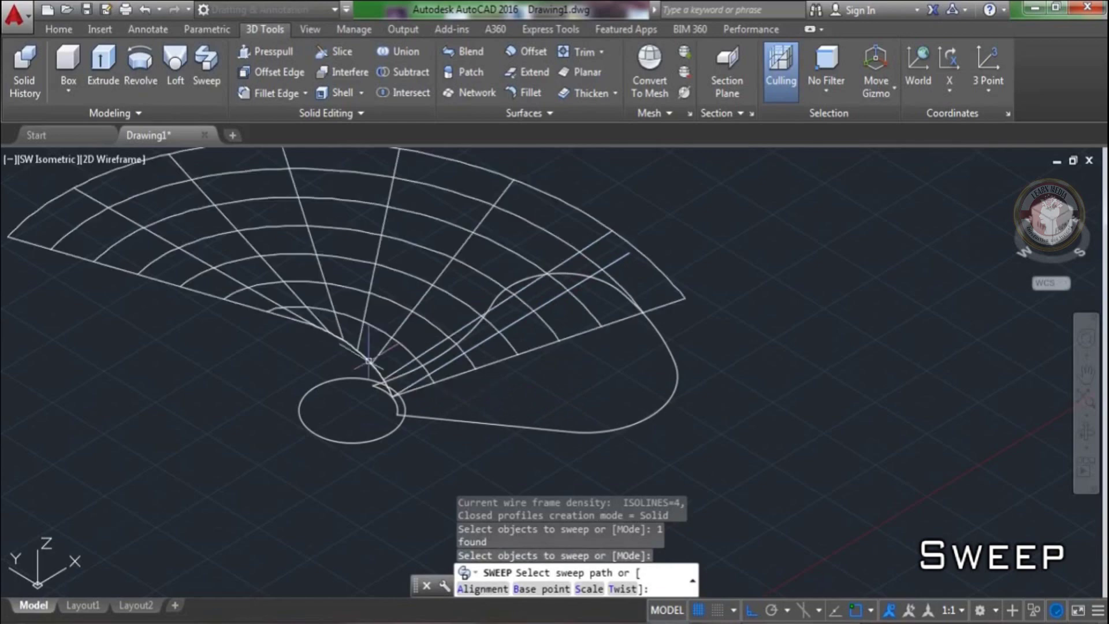
click(361, 356)
- Examine how the swept surface sits over the blade outline from a different 3D angle
scroll(639, 217, down, 4)
scroll(737, 287, up, 4)
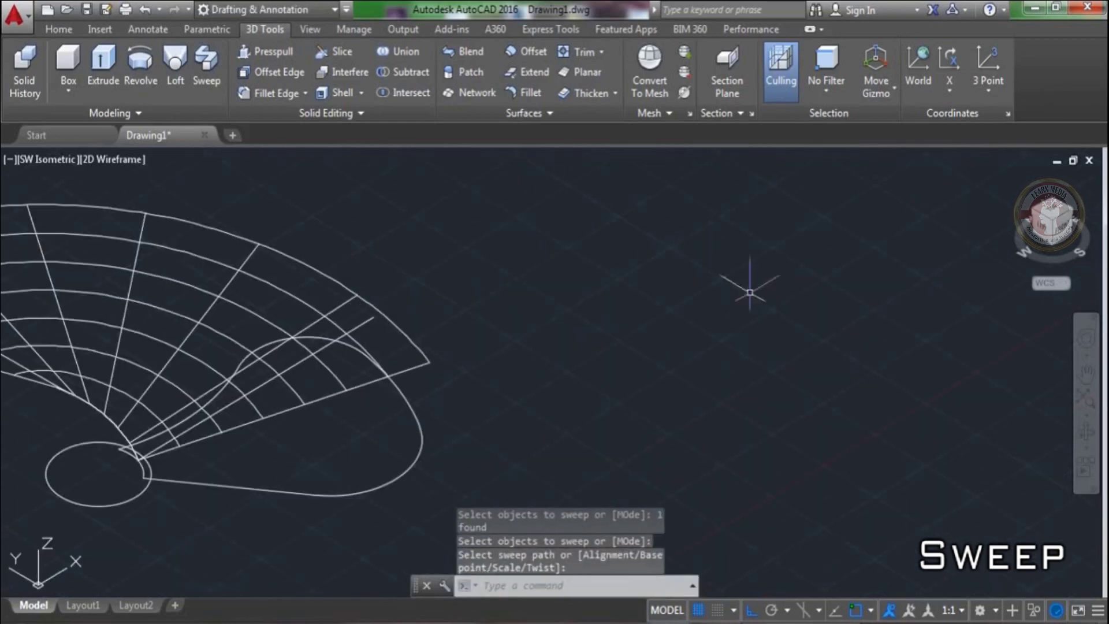
click(1091, 436)
drag(1013, 396, 606, 324)
right_click(607, 323)
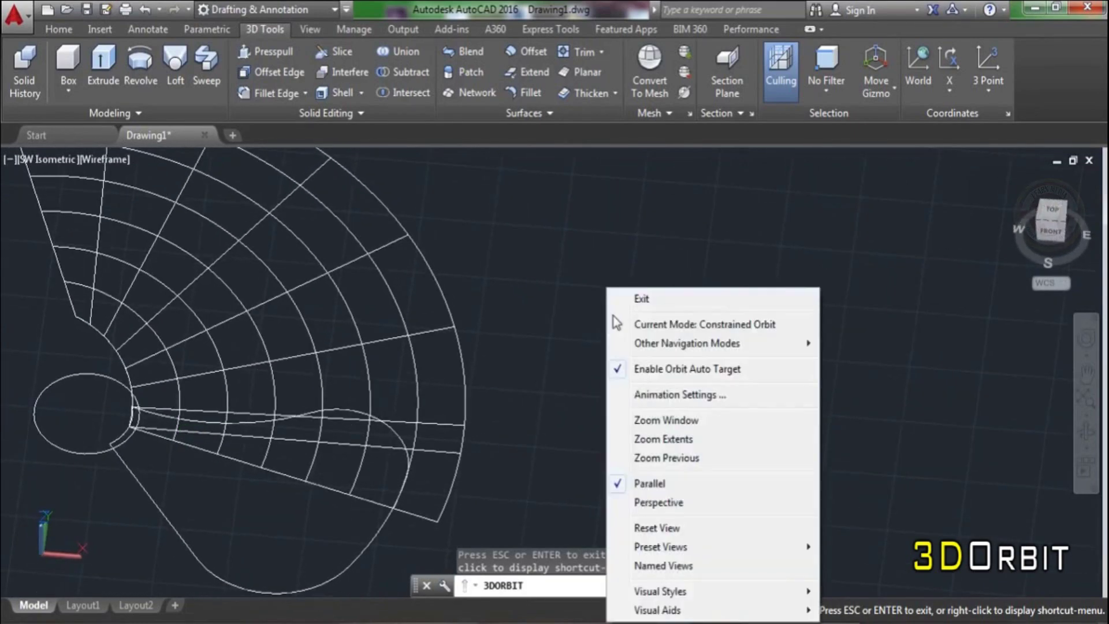
click(641, 298)
scroll(883, 273, down, 2)
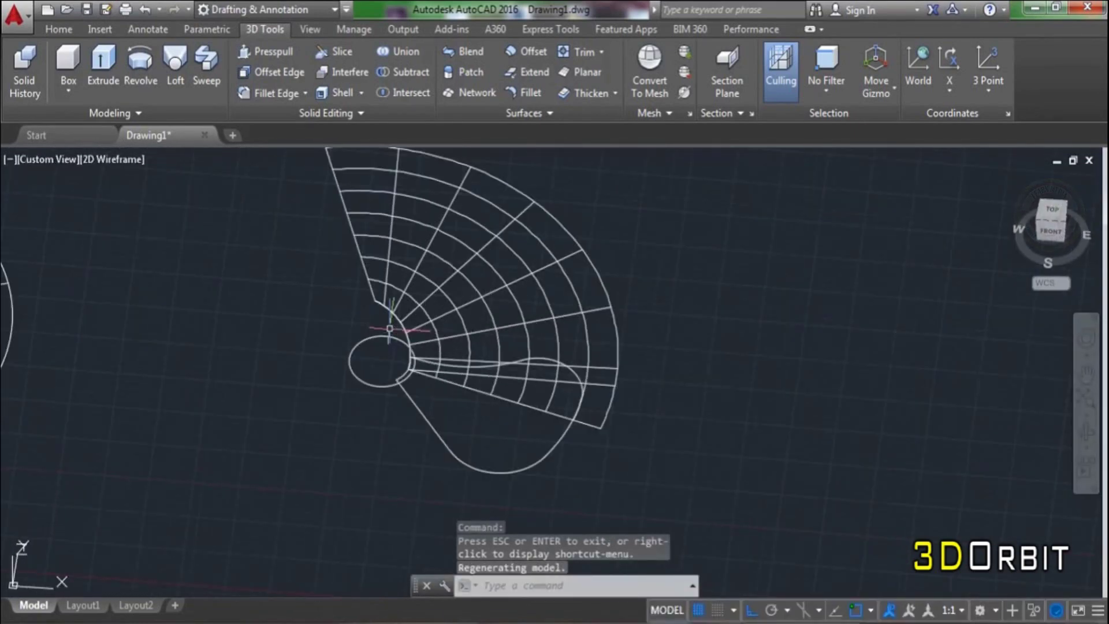
- Rotate the swept surface clockwise about the hub circle's centre, with Ortho off, until it covers the whole blade outline
click(1039, 225)
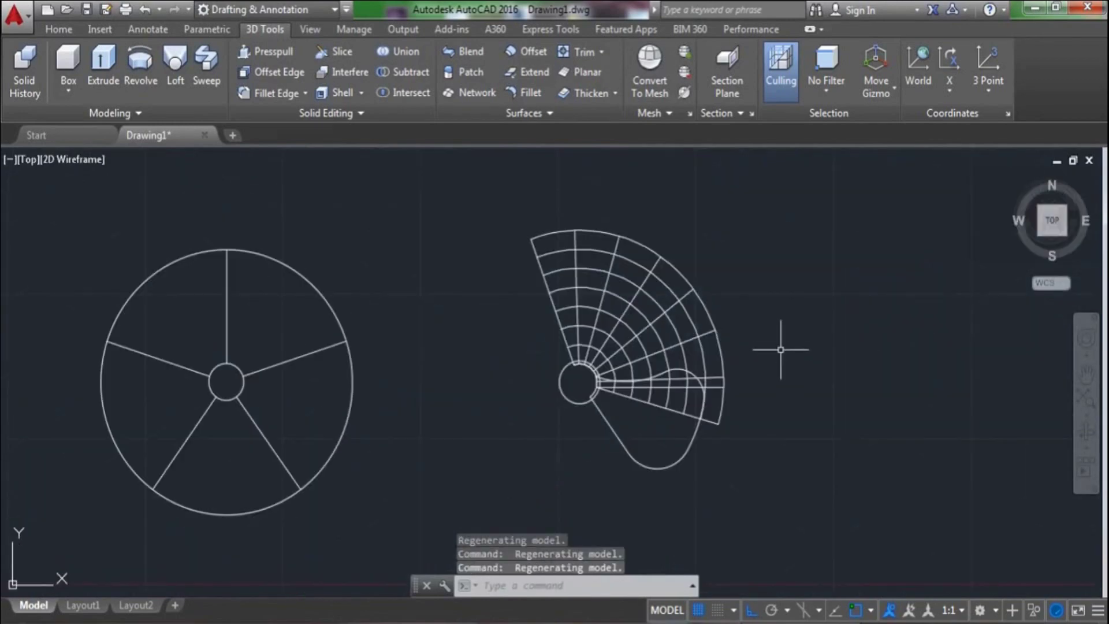
text(RO)
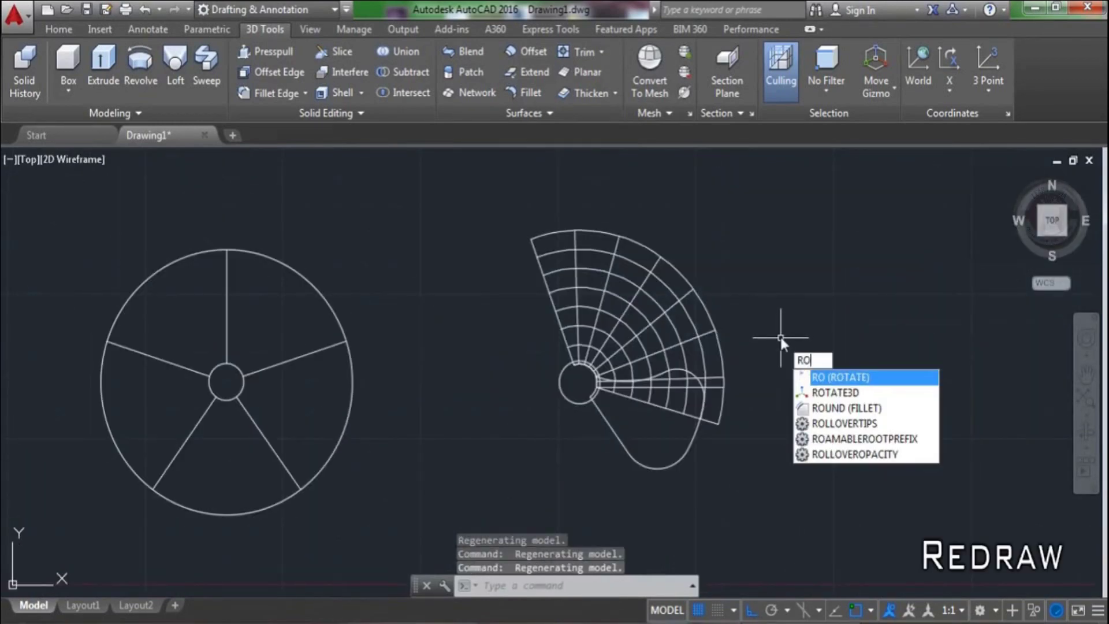
key(Return)
text(ro)
key(Return)
click(701, 306)
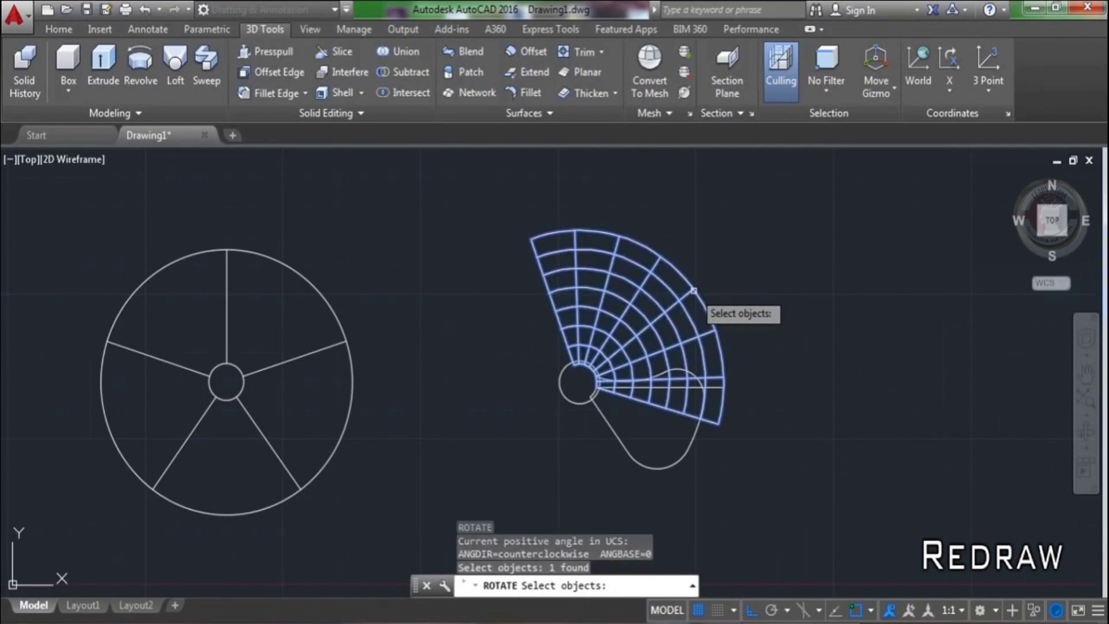
key(Return)
click(578, 383)
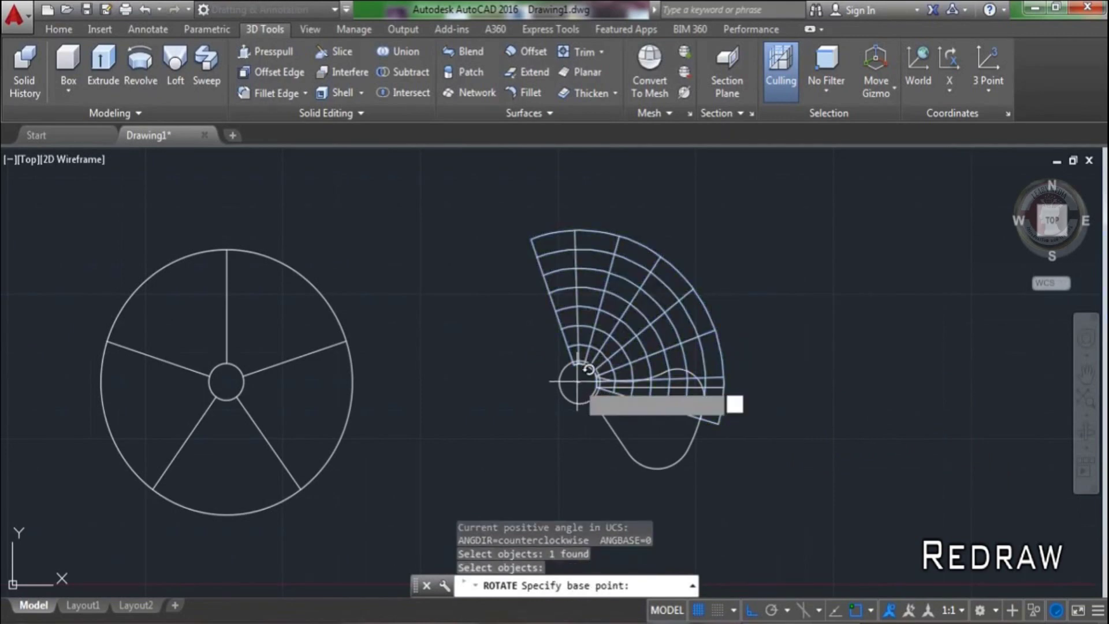
click(566, 295)
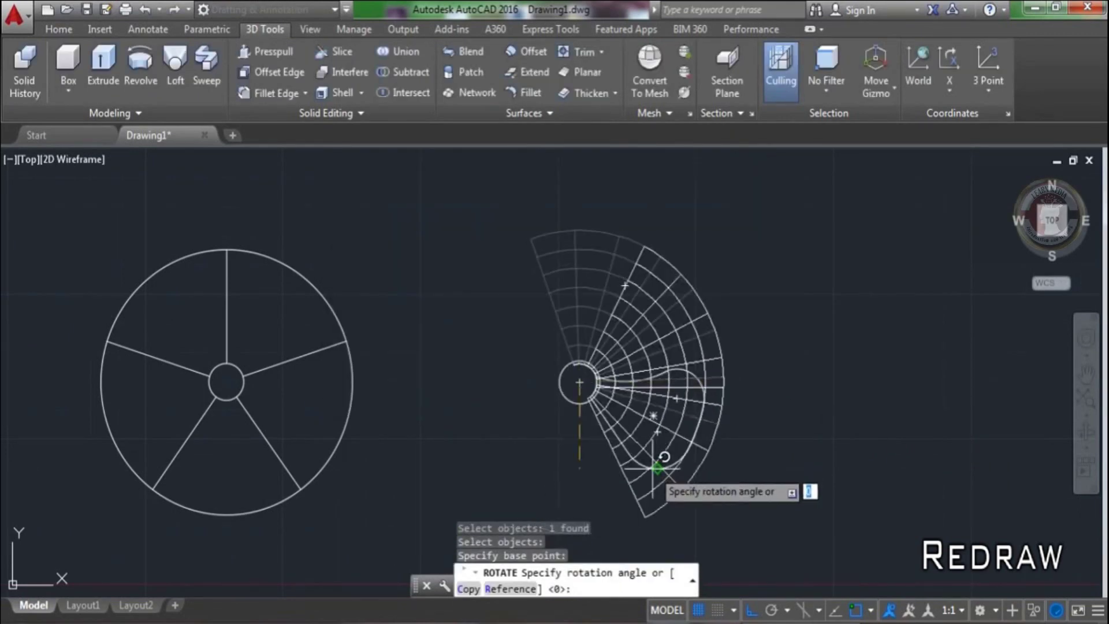
key(F8)
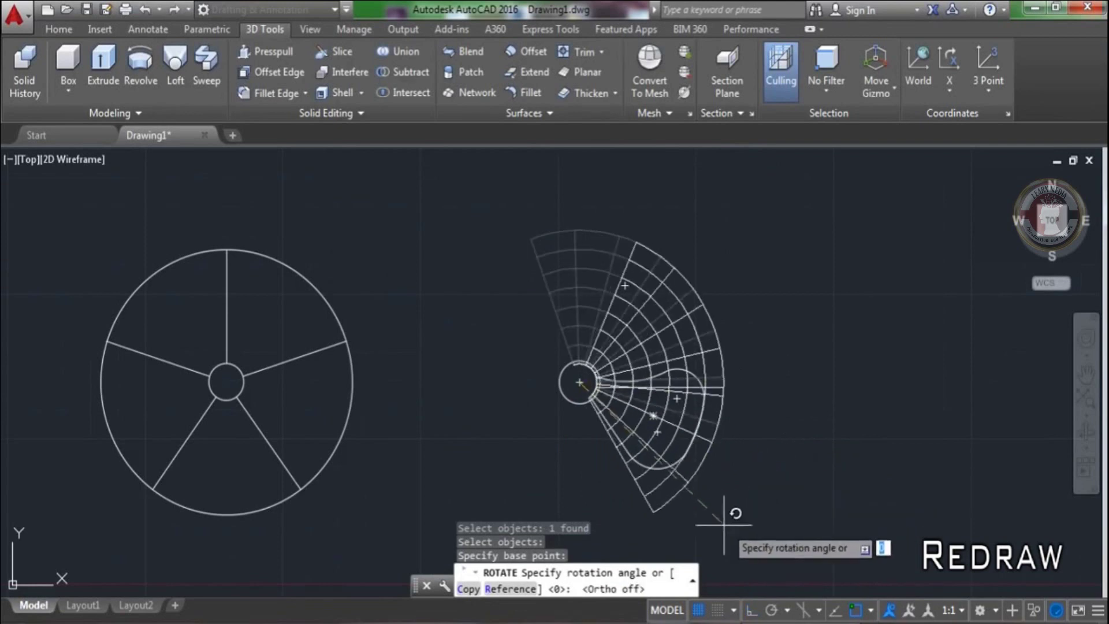
key(Return)
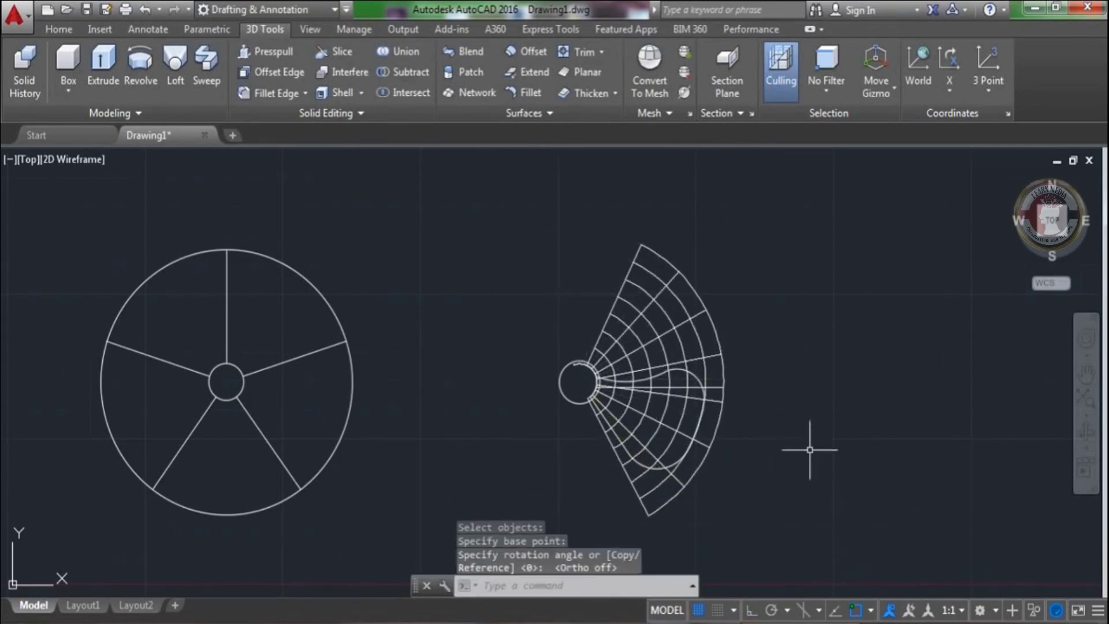
- Thicken the twisted swept surface by 0.3 to turn it into a solid
click(1064, 235)
shift+middle_drag(757, 422, 868, 291)
text(thi)
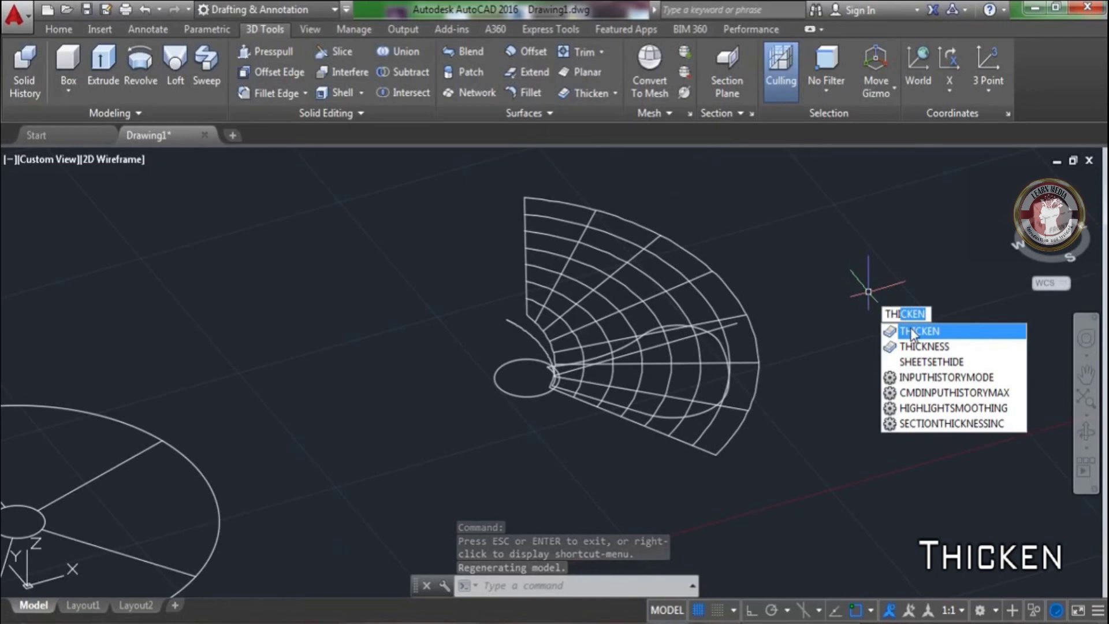
key(Return)
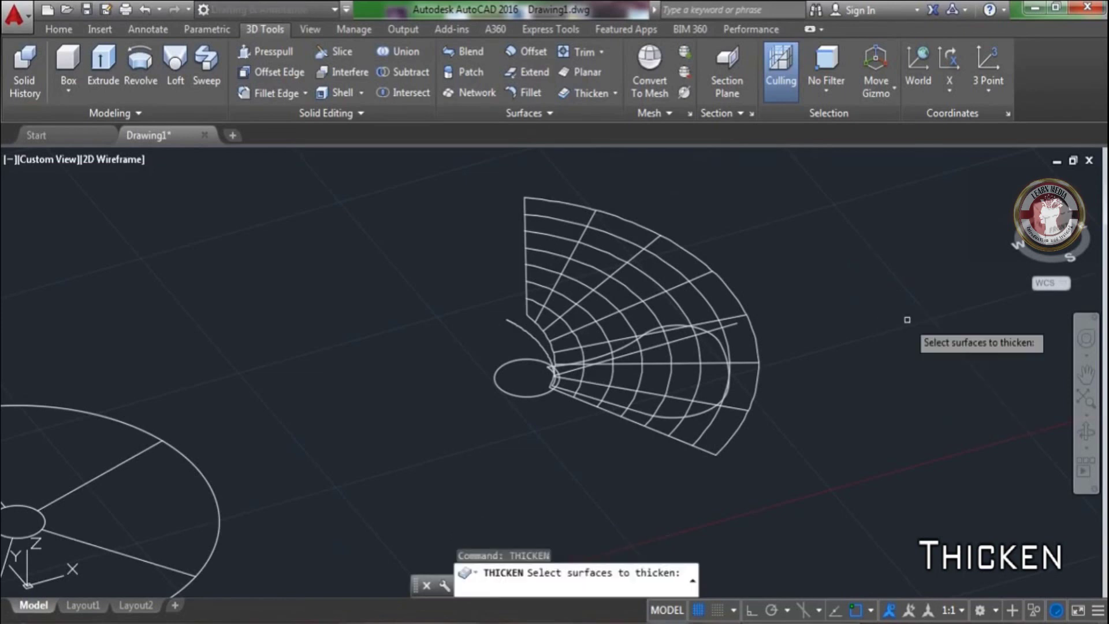
click(754, 381)
key(Return)
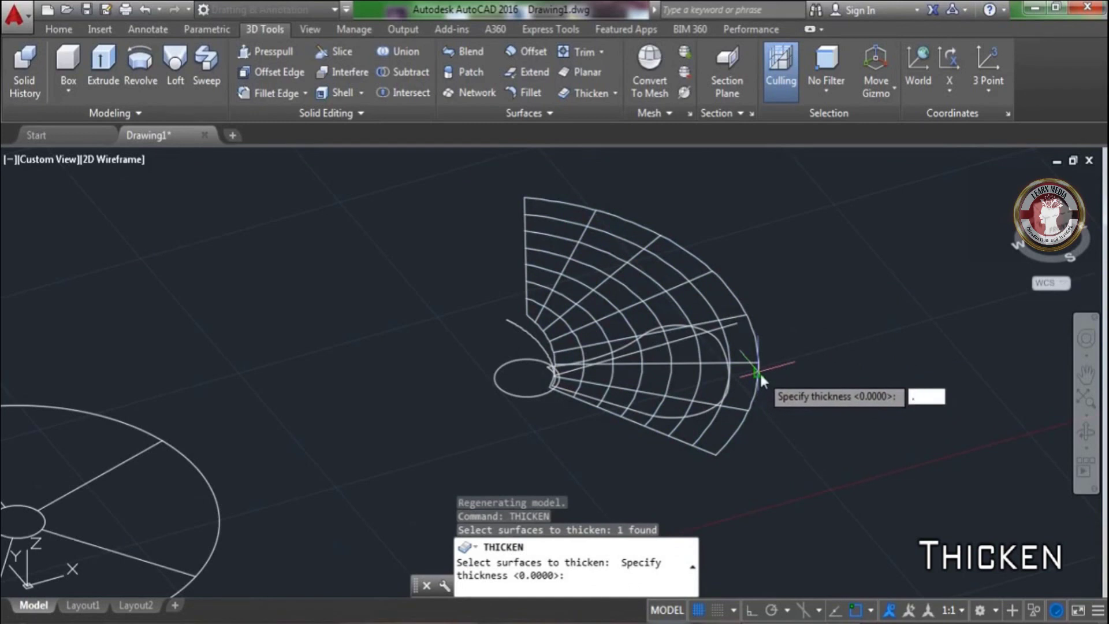
text(3)
key(Return)
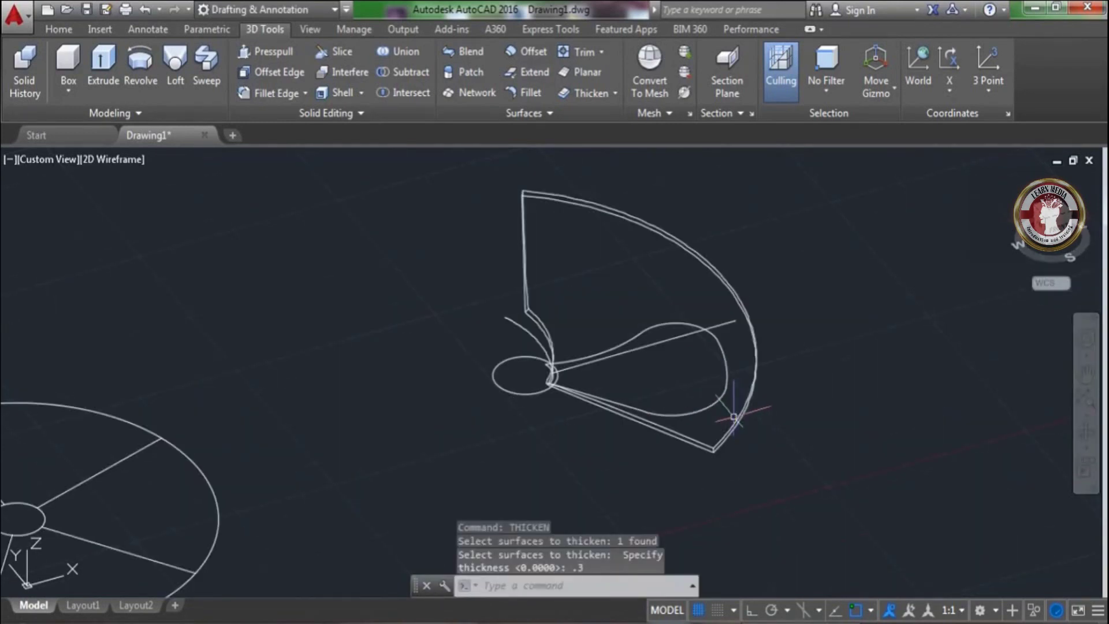
- Extrude the closed blade outline about 14.6 upward, straight through the thickened twisted solid
click(110, 66)
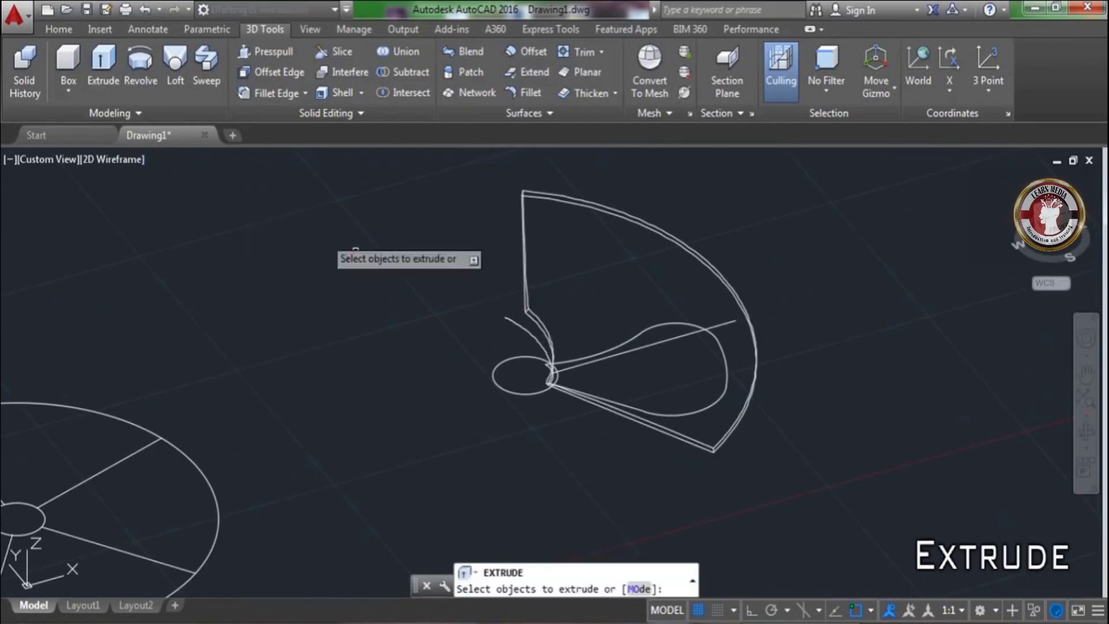
click(689, 414)
key(Return)
scroll(648, 255, down, 3)
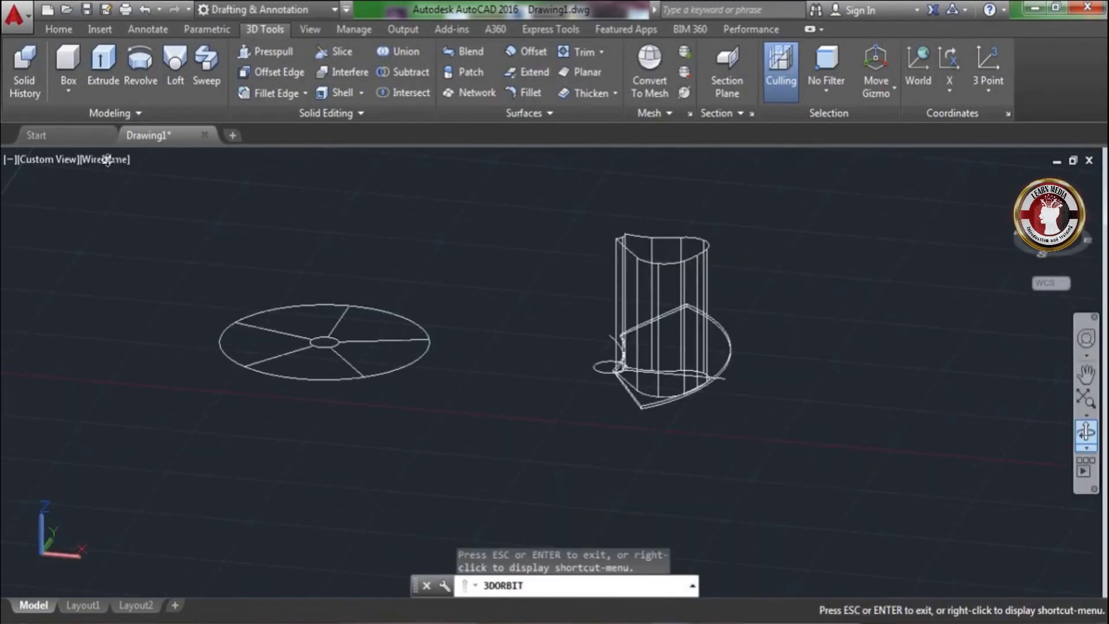
- Leave the orbit mode and set the viewport's visual style to Shaded
right_click(107, 161)
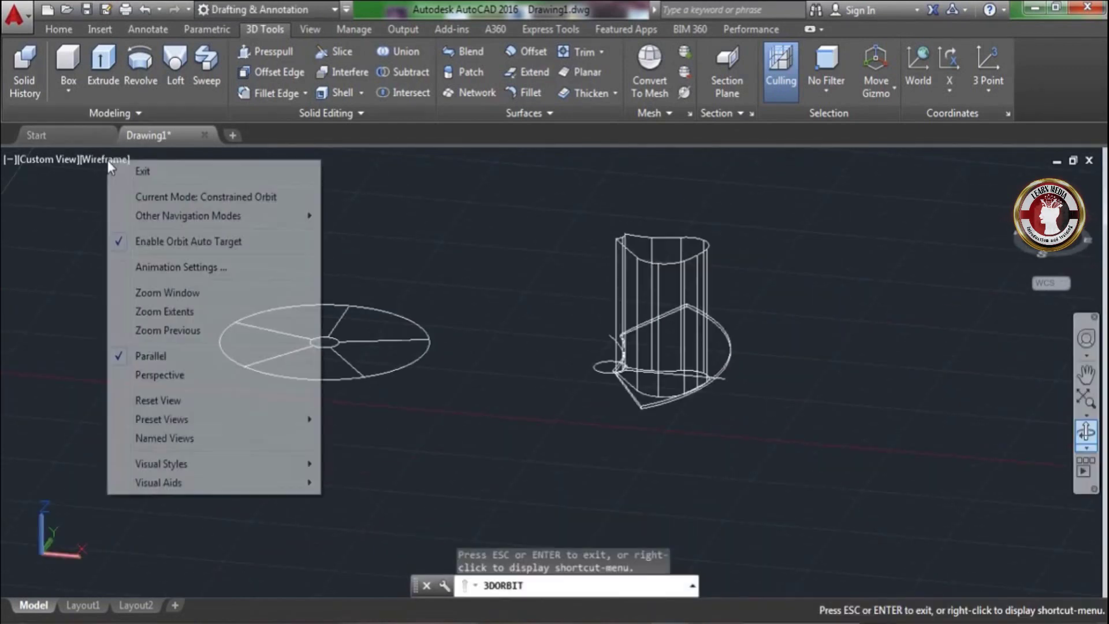
click(137, 173)
click(95, 158)
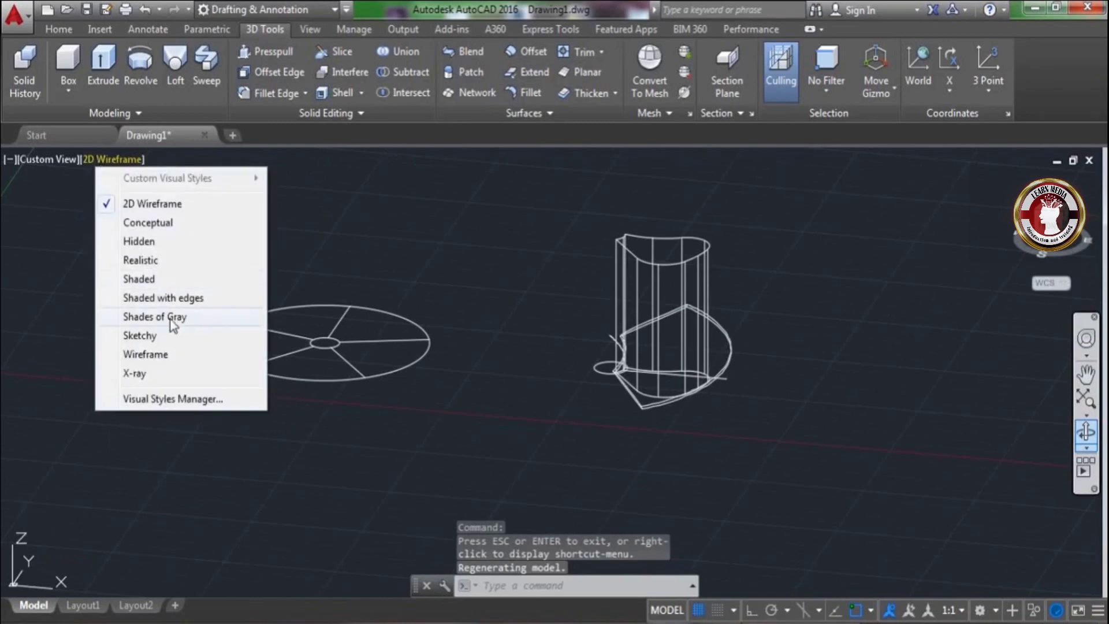
click(147, 281)
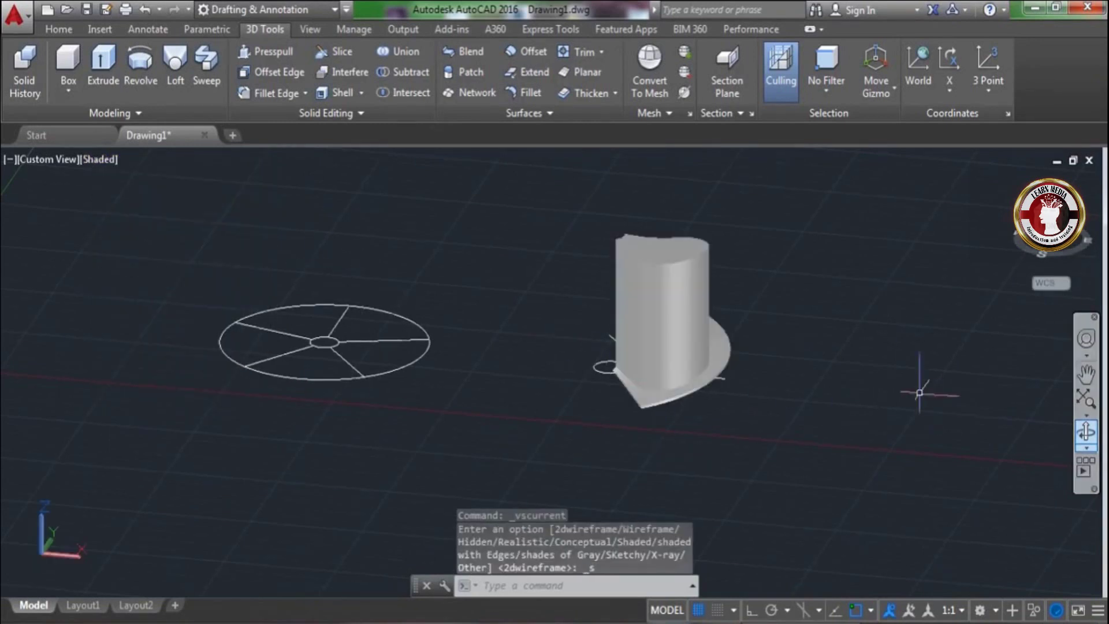
- Intersect the extruded blade outline with the thickened twisted solid to keep only the twisted blade
click(1086, 431)
mouse_move(886, 424)
mouse_down()
mouse_move(861, 363)
mouse_move(927, 421)
mouse_move(871, 396)
mouse_move(859, 358)
mouse_move(915, 410)
mouse_move(940, 473)
mouse_move(743, 329)
mouse_up()
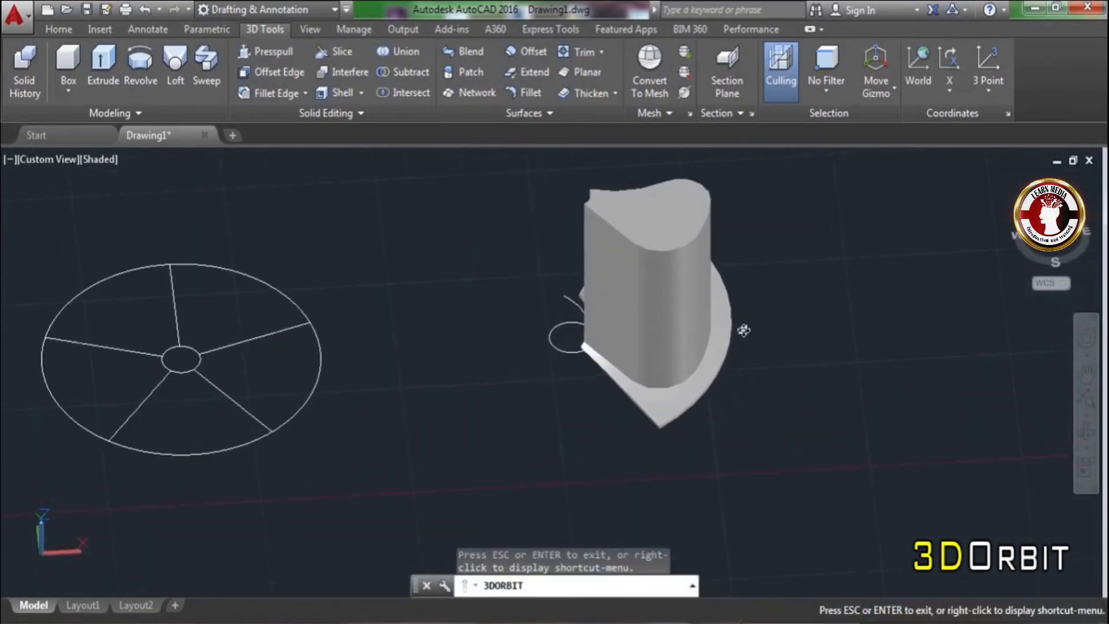
drag(692, 367, 691, 361)
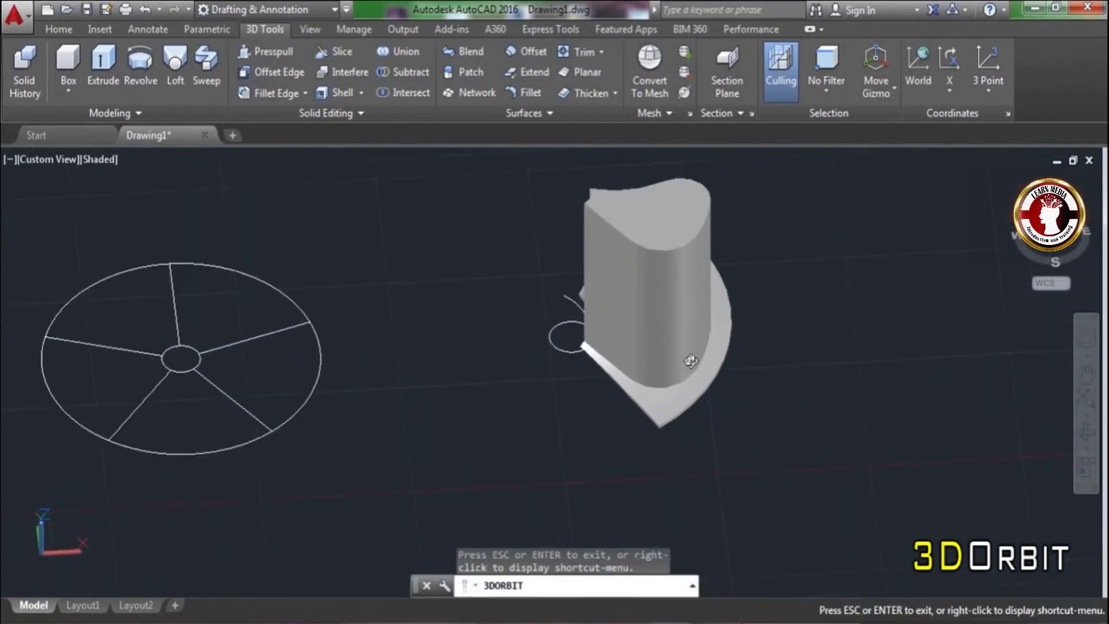
right_click(830, 334)
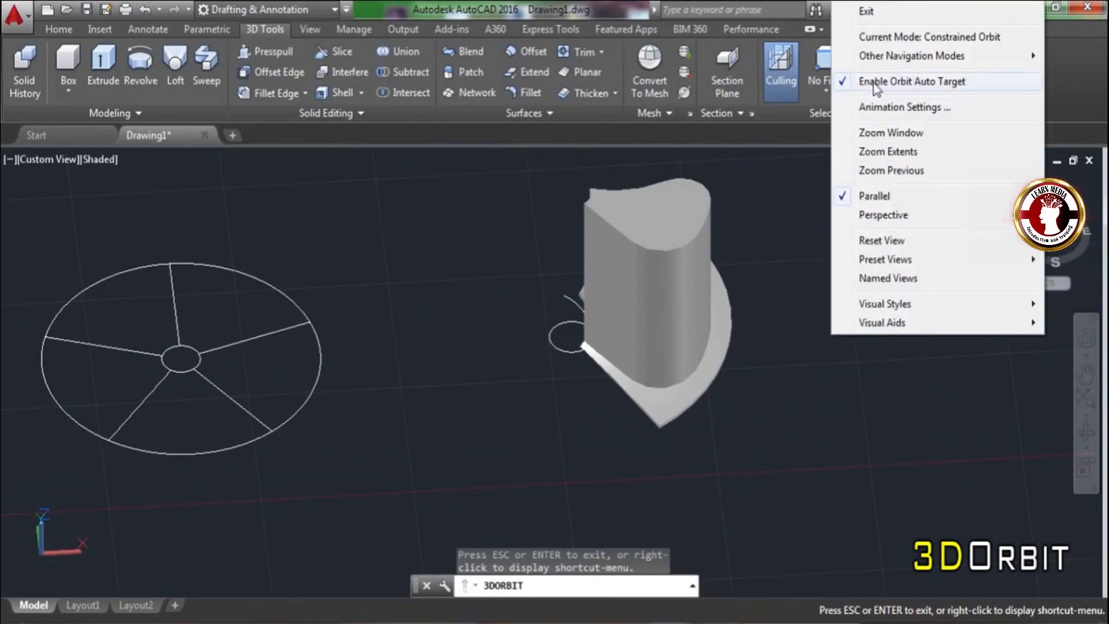
click(870, 13)
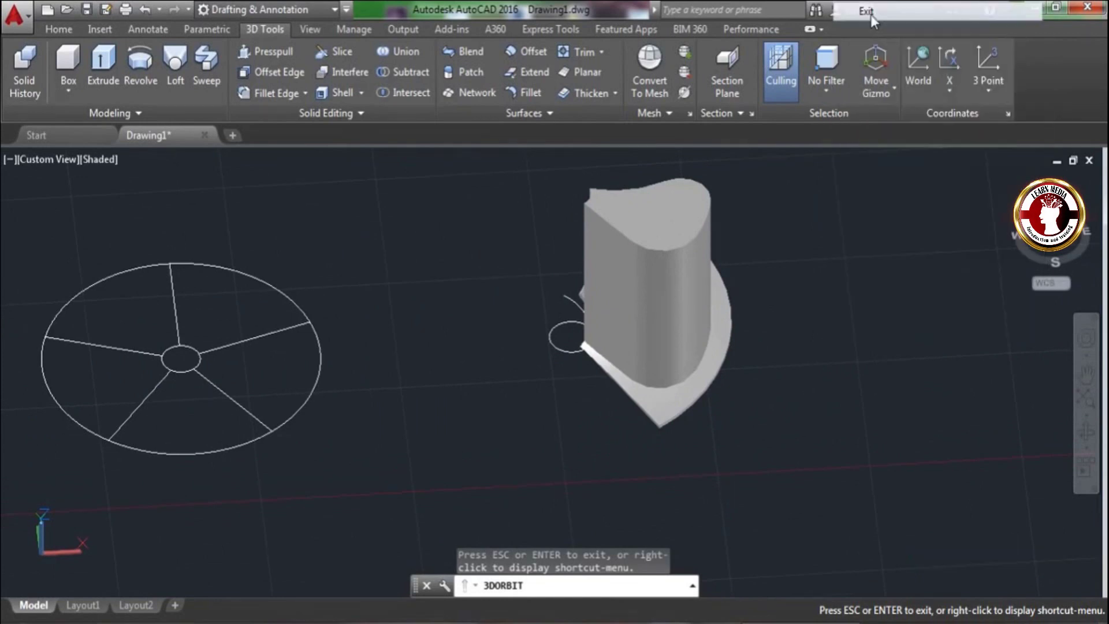
click(393, 95)
click(761, 333)
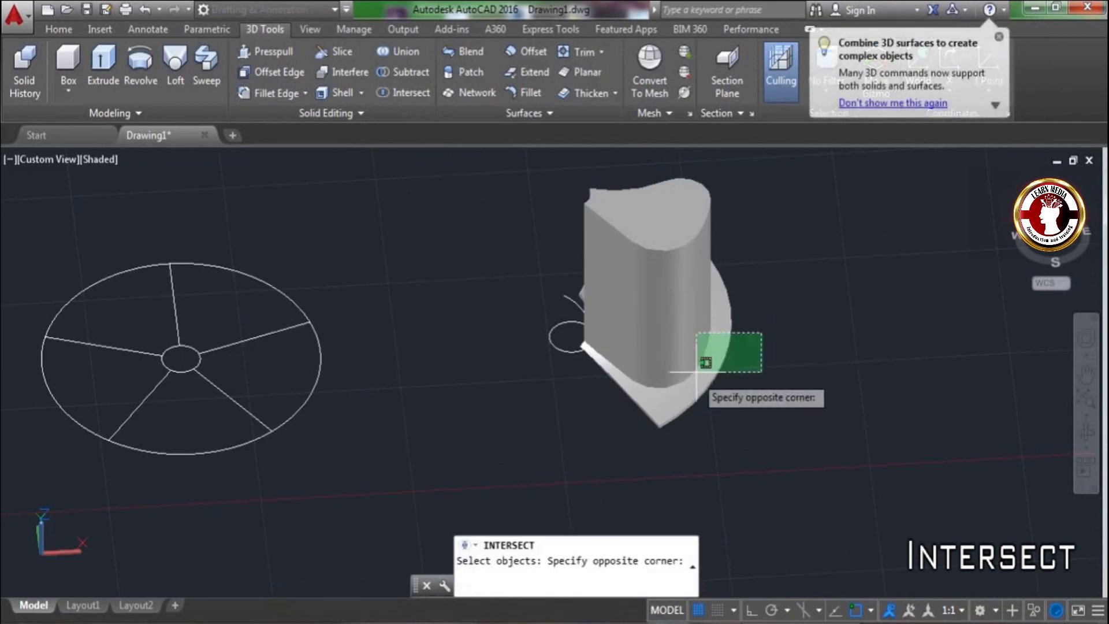
click(693, 376)
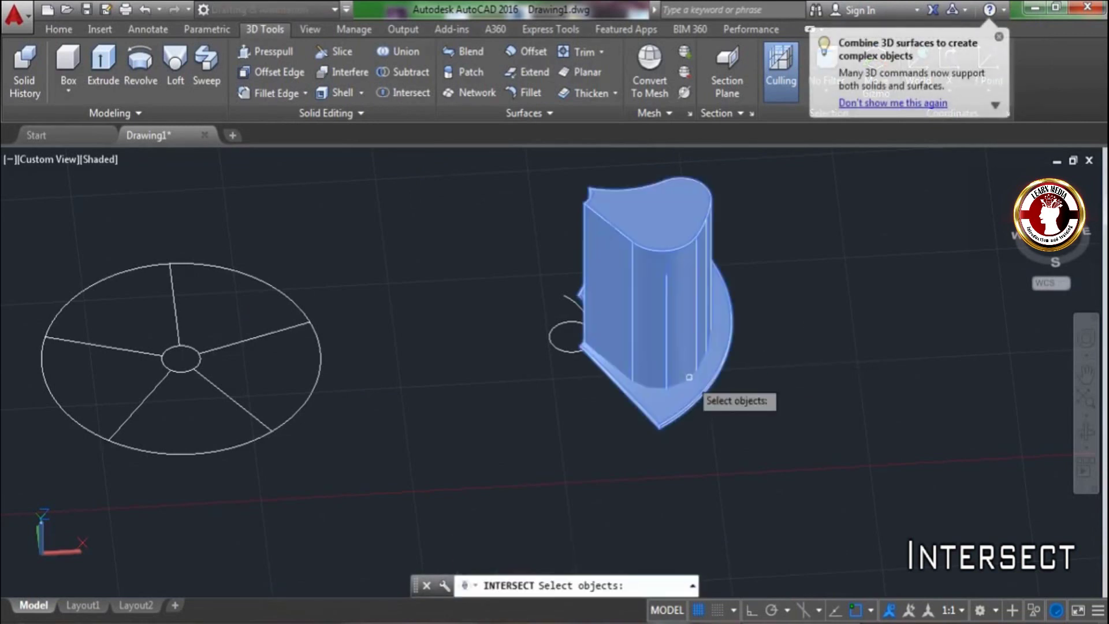
key(Return)
- Examine the twisted blade's shape and thickness close up from different 3D angles
scroll(785, 339, up, 2)
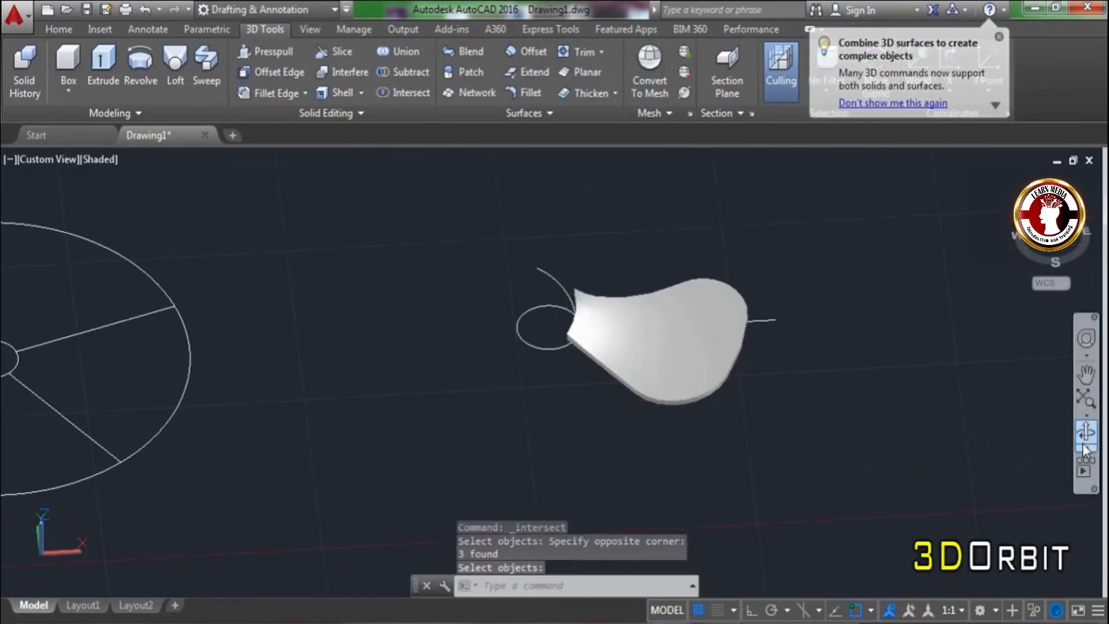
click(1085, 435)
drag(784, 416, 782, 379)
drag(671, 327, 895, 287)
right_click(895, 287)
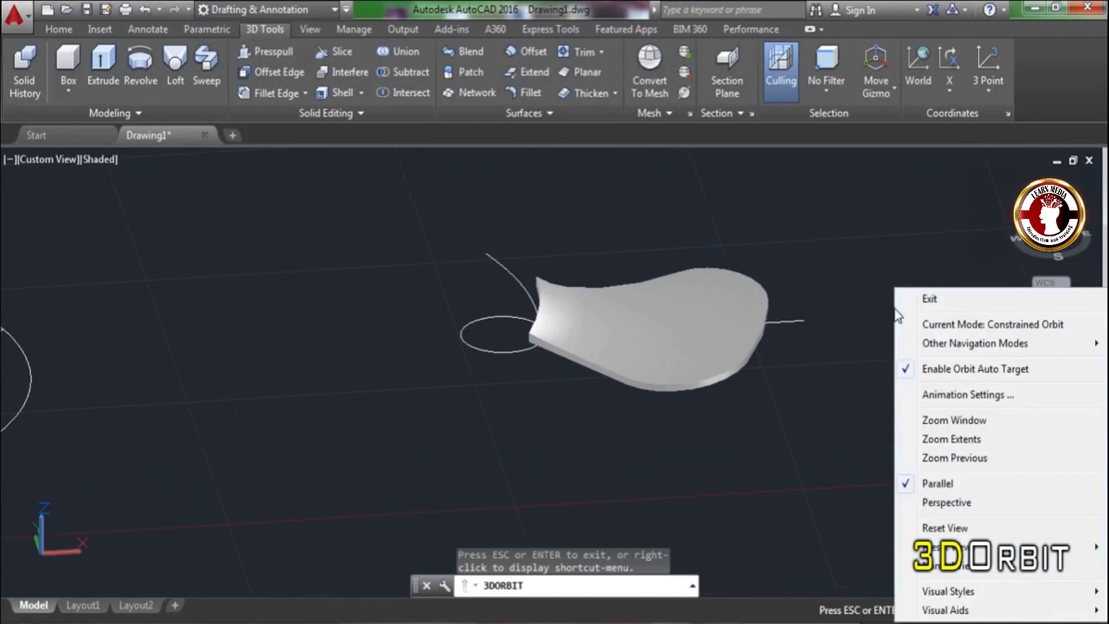
click(921, 295)
- Erase the leftover helix and straight polyline around the blade and return to the top view
drag(818, 312, 1039, 243)
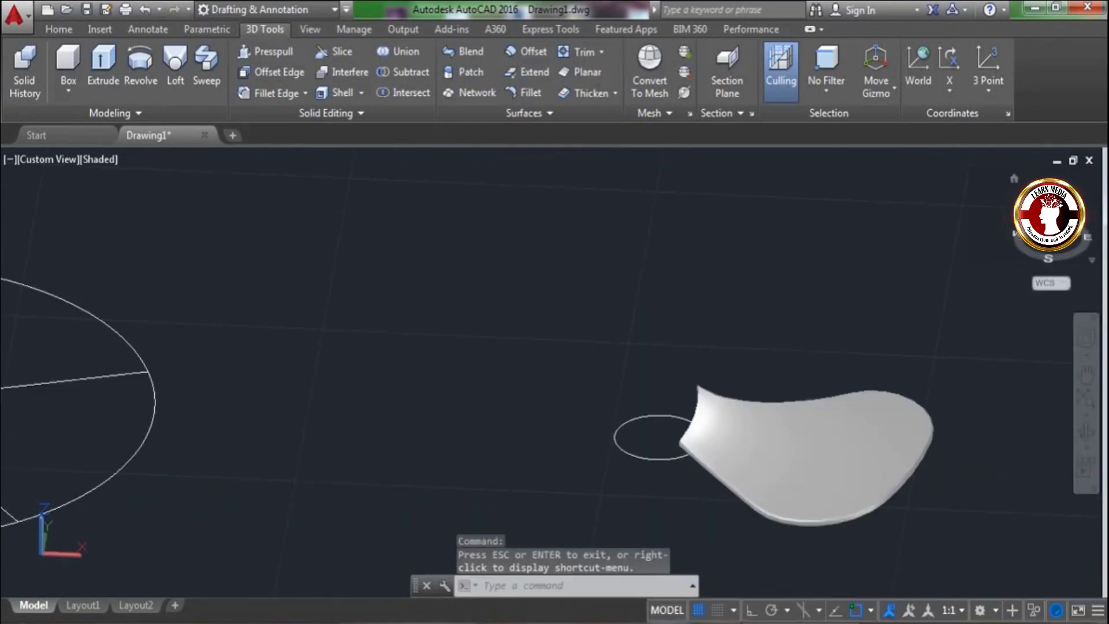
click(1064, 215)
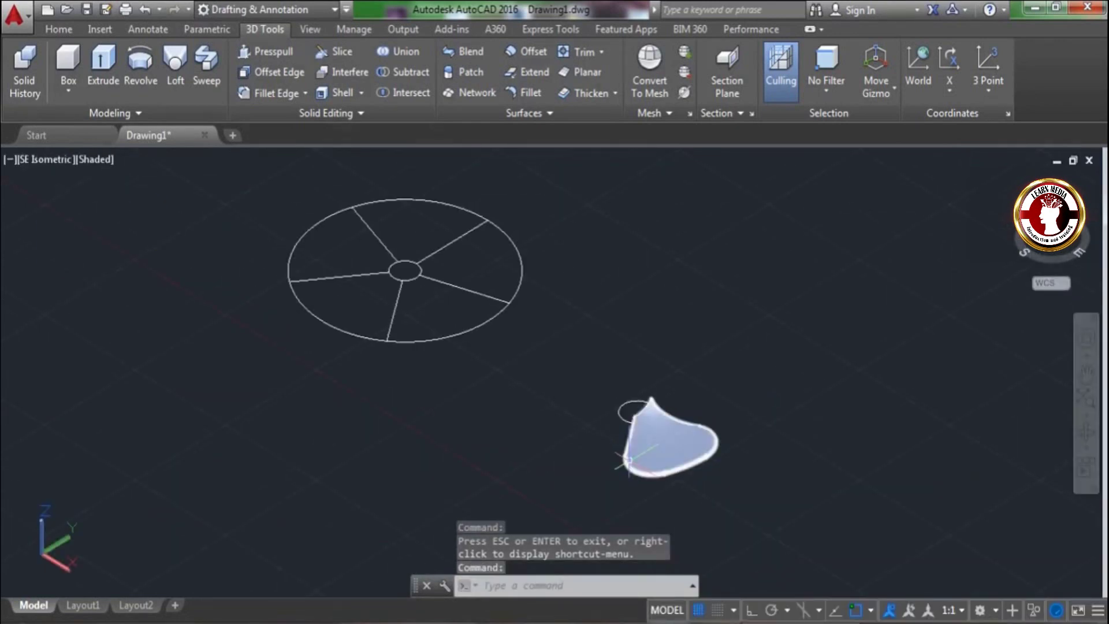
click(1051, 205)
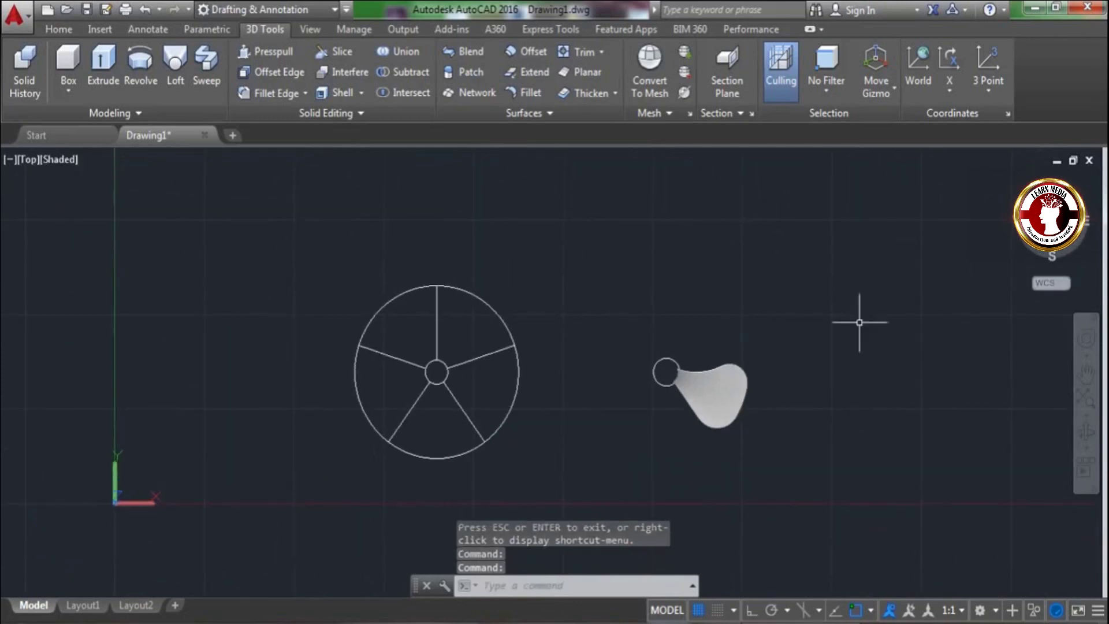
- Create a polar array of the twisted blade around the hub circle's centre
scroll(684, 395, up, 4)
text(ar)
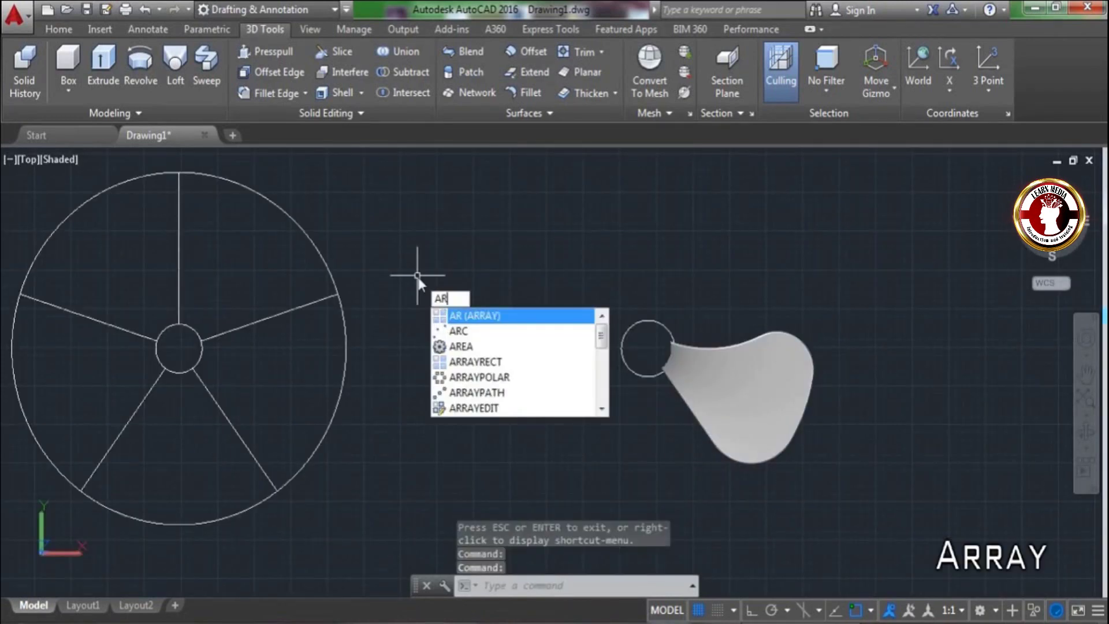
key(Return)
click(702, 358)
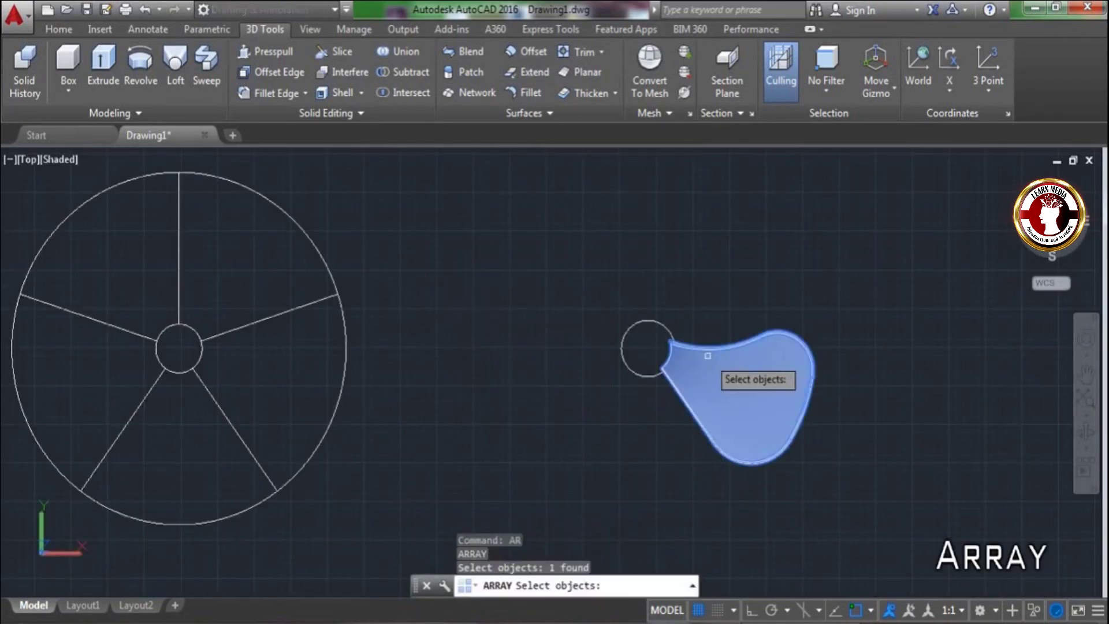
key(Return)
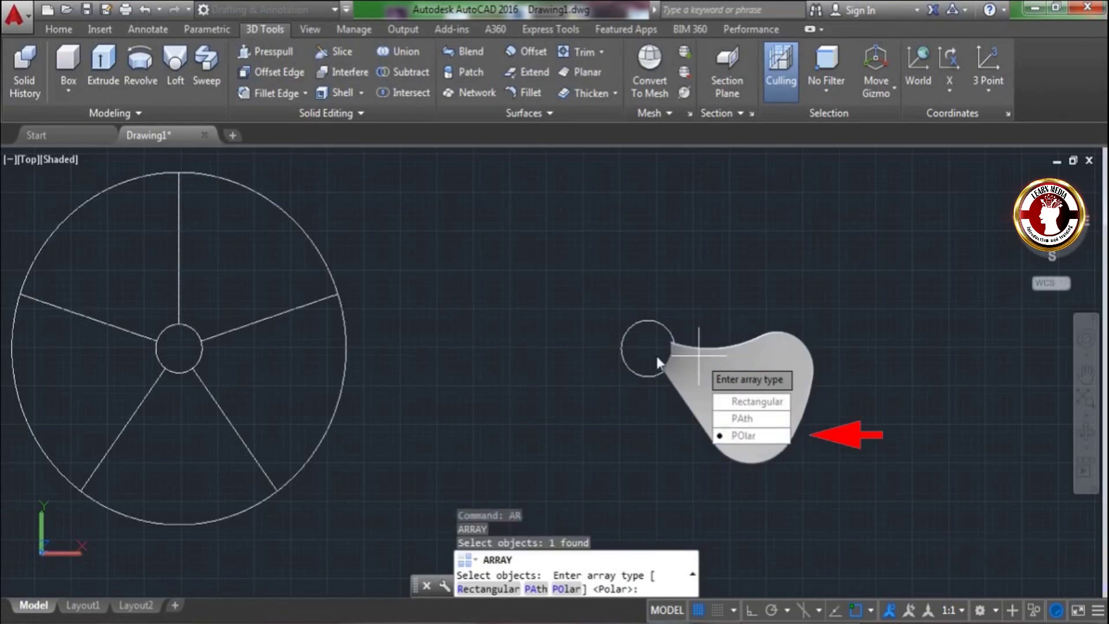
click(730, 435)
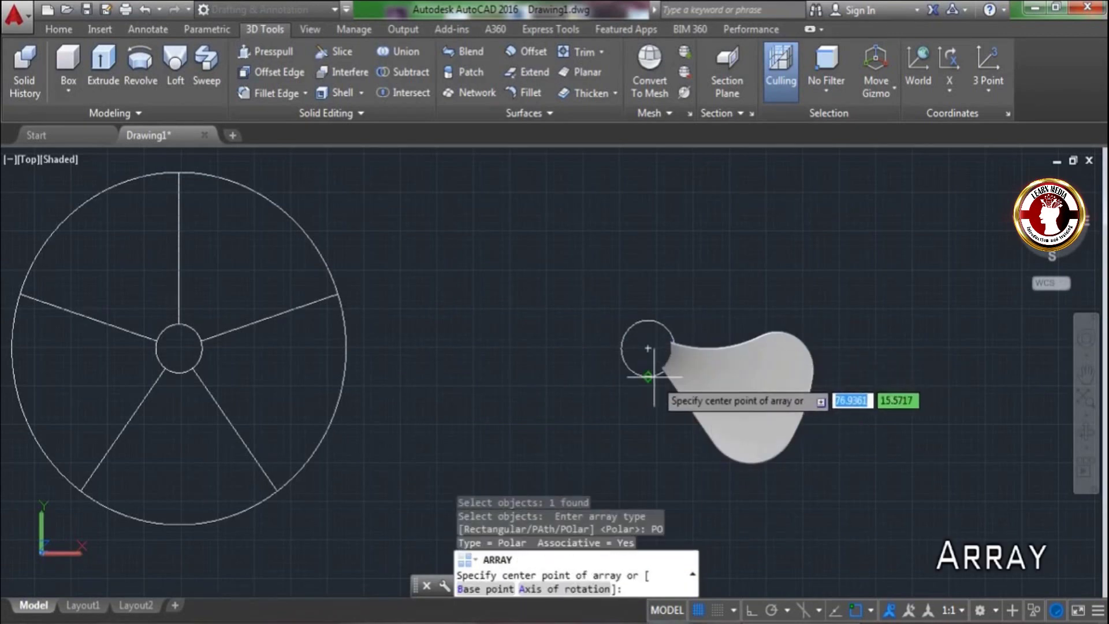
click(647, 348)
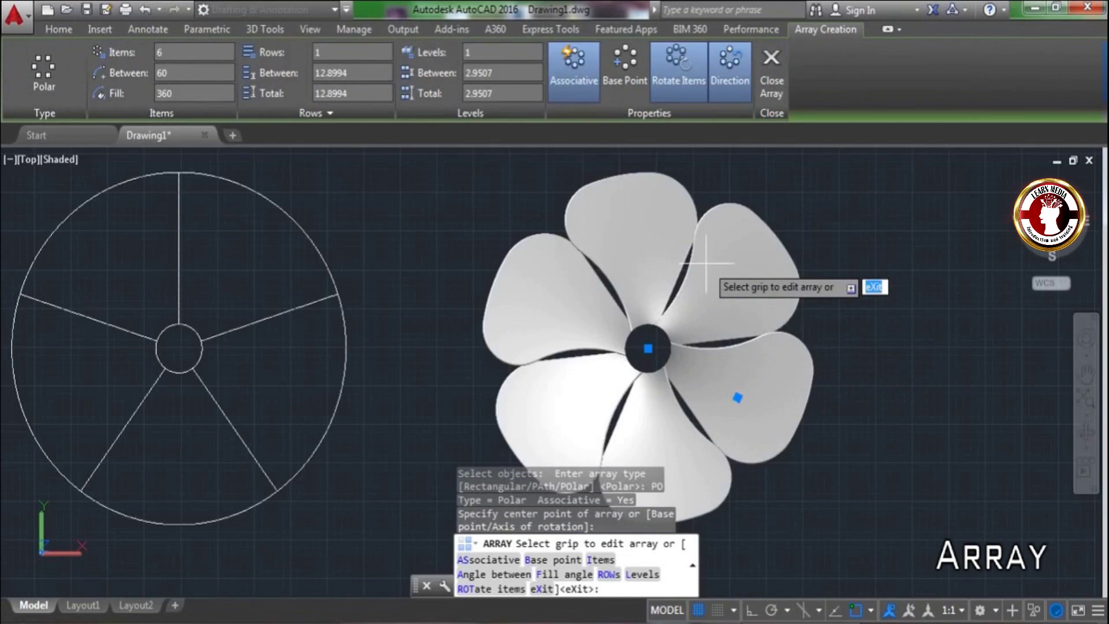
- Set the number of items in the polar blade array to 5 and finish the array
text(i)
key(Return)
key(Return)
key(Return)
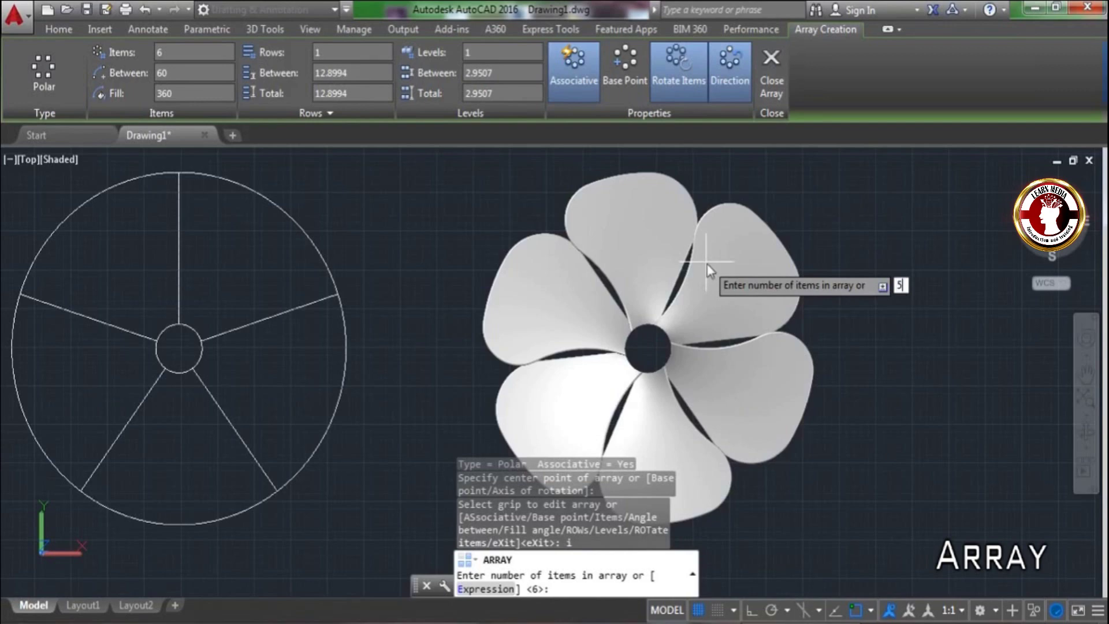
key(Return)
key(Return)
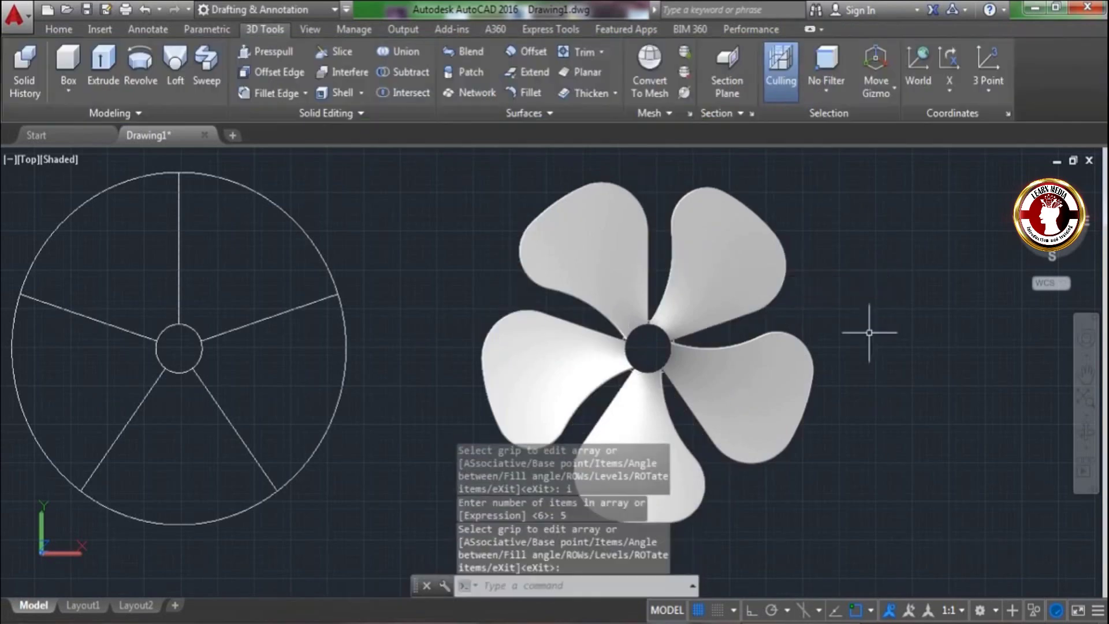
- Extrude the hub circle at the centre of the five blades upward by 3
click(1087, 437)
drag(889, 448, 896, 353)
right_click(859, 310)
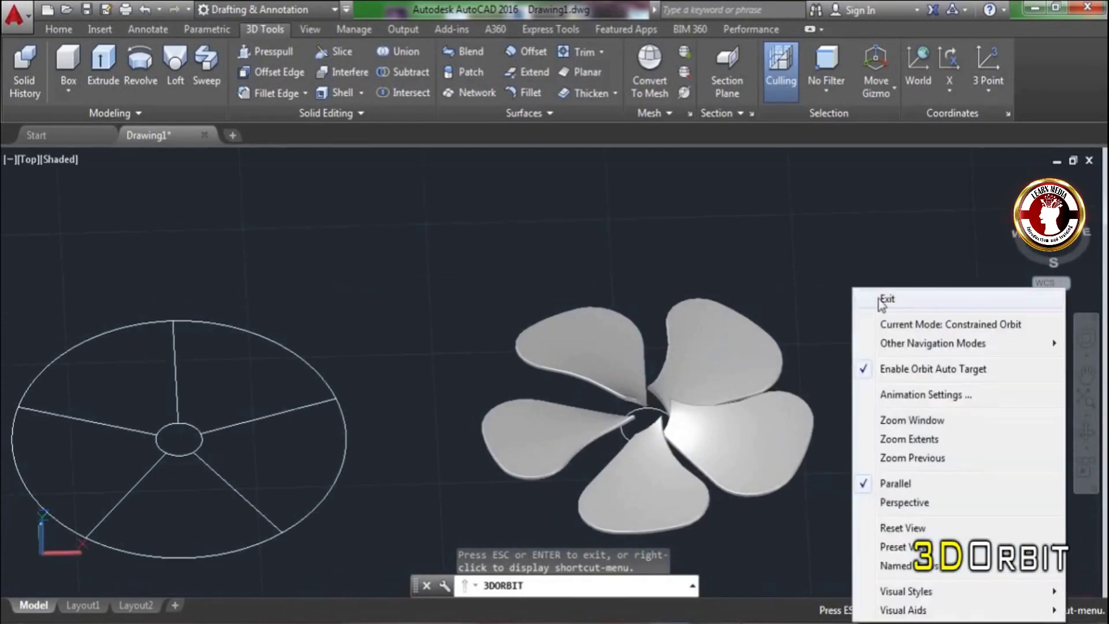
click(885, 298)
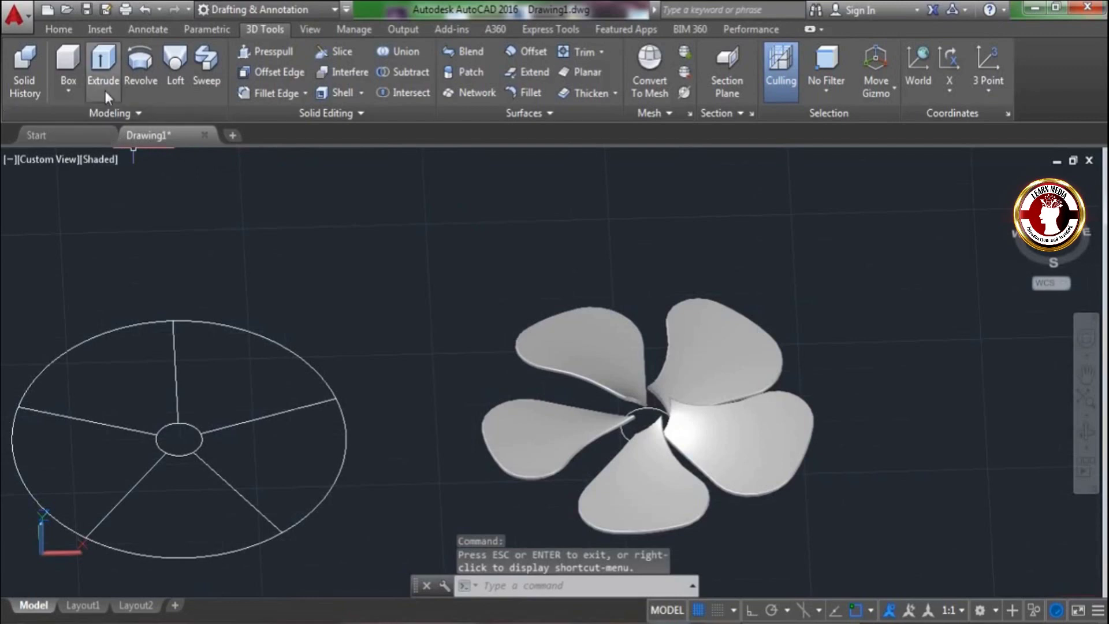
click(104, 67)
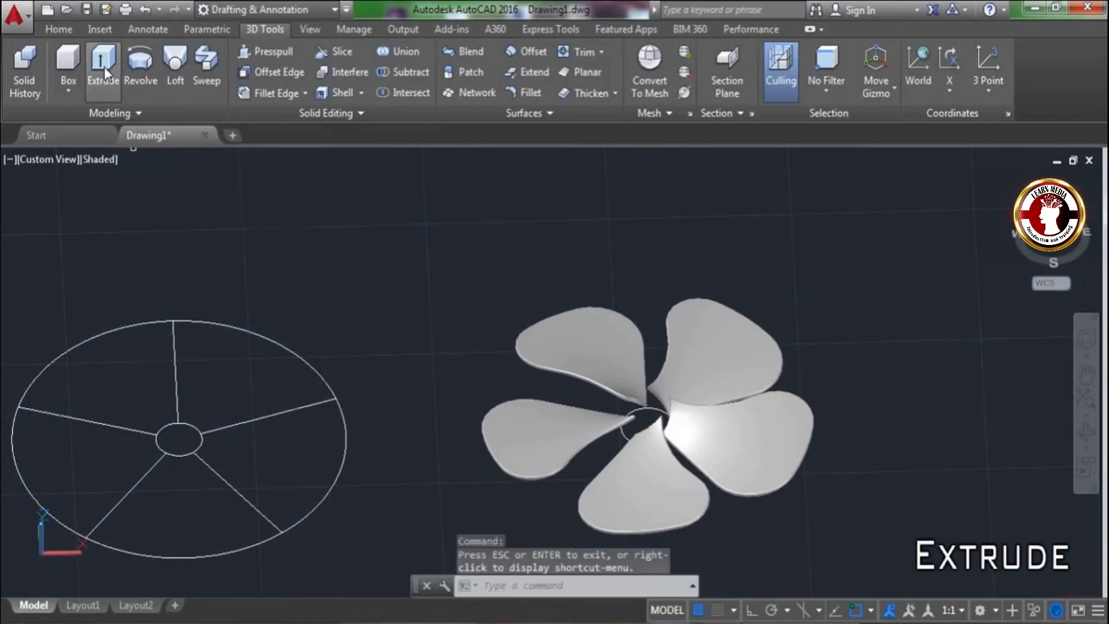
click(104, 67)
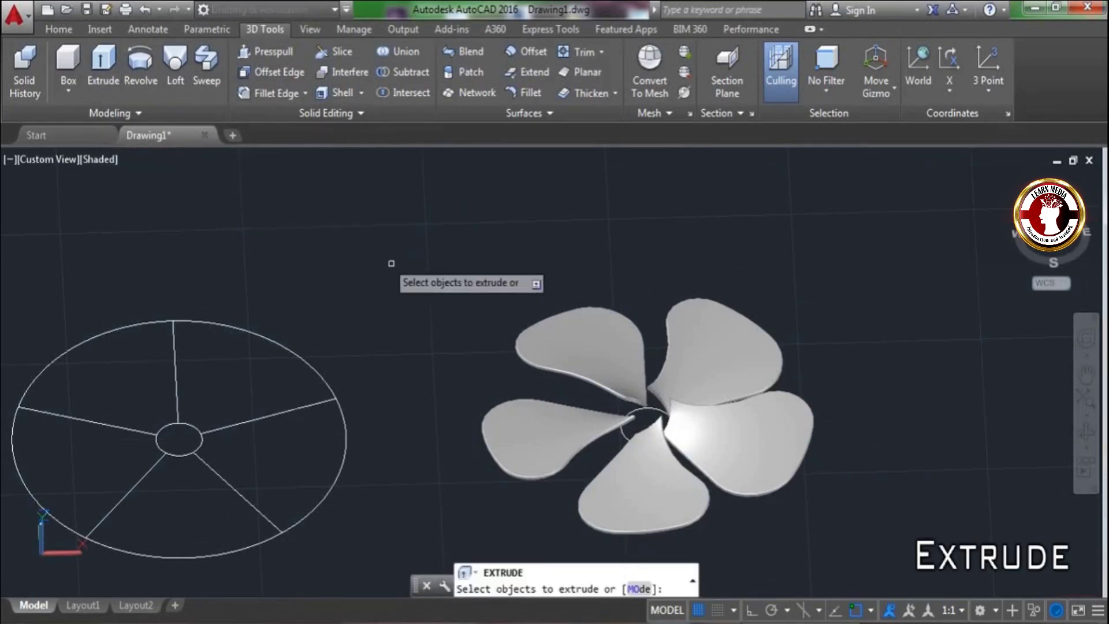
click(651, 404)
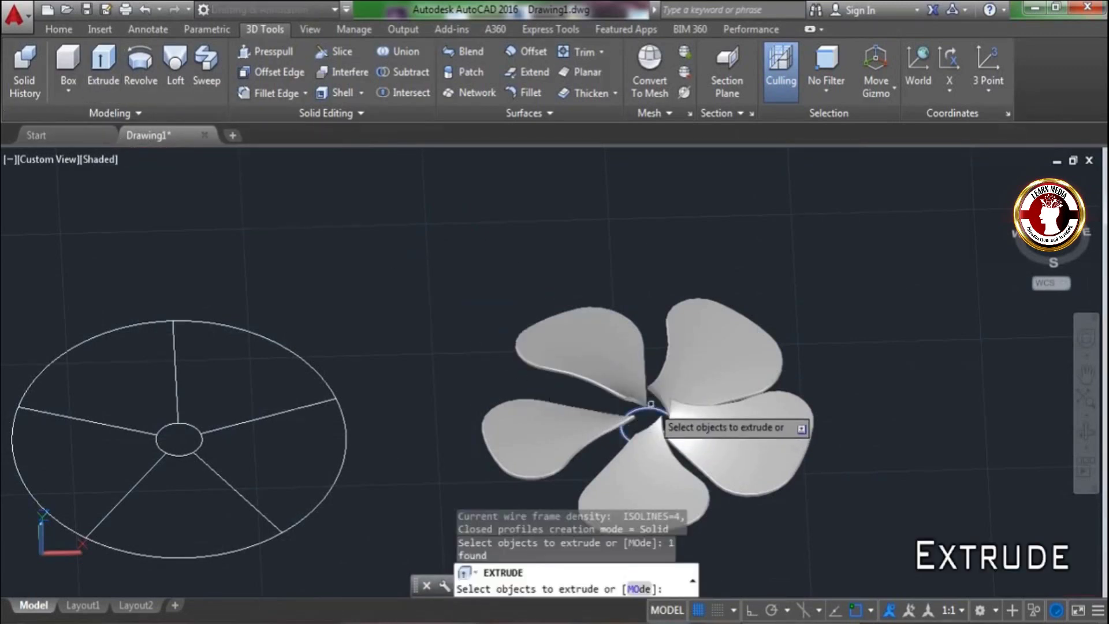
key(Return)
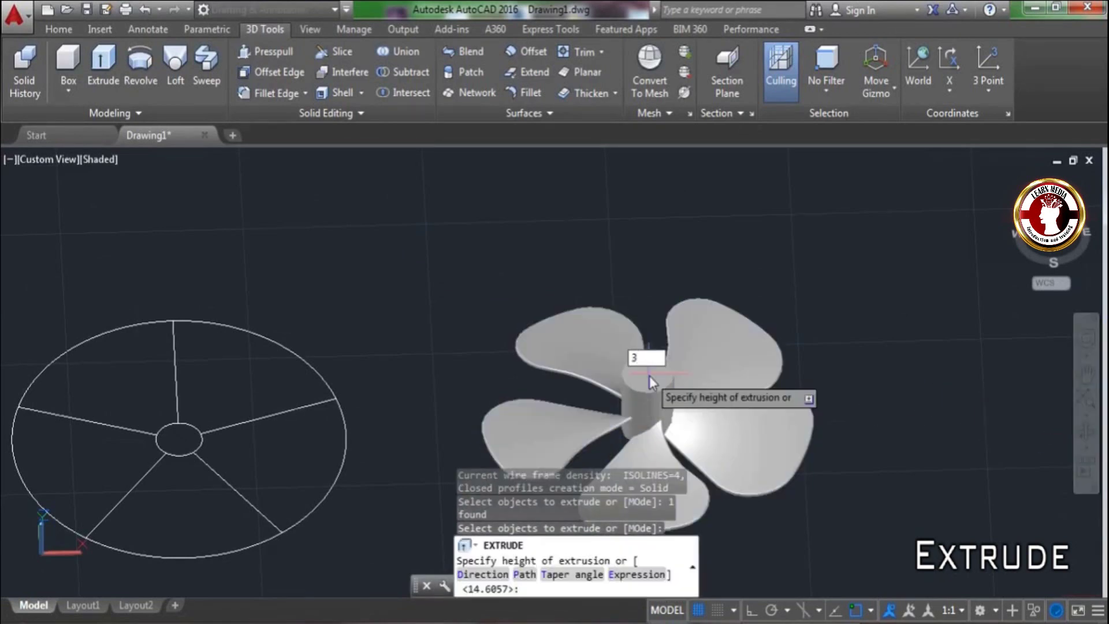
text(3)
key(Return)
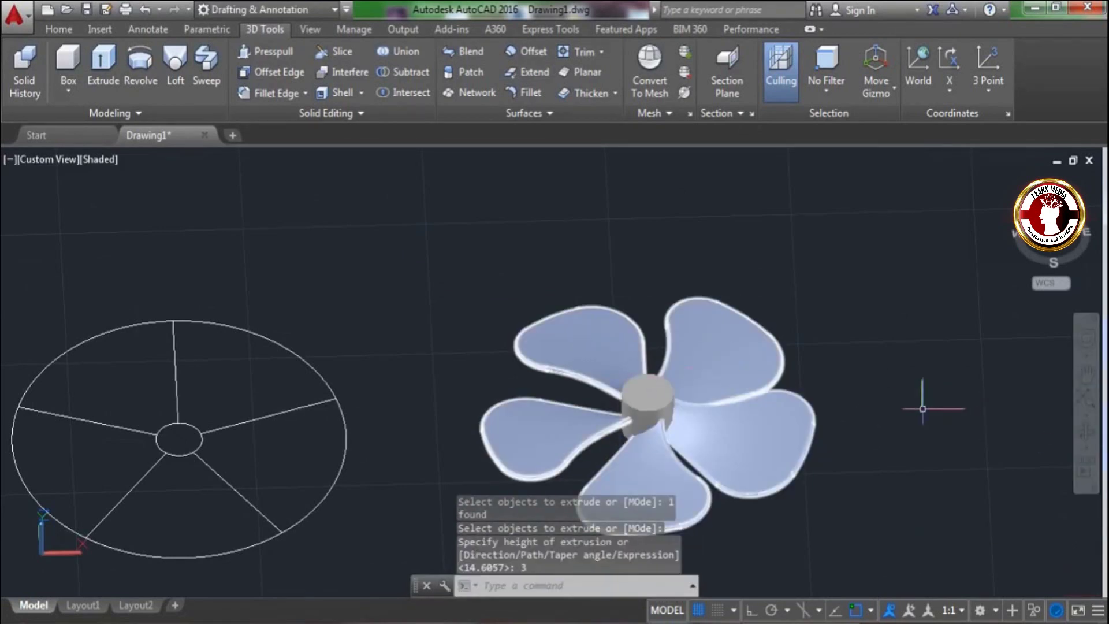
- Examine the fan's five blades and solid hub from different 3D angles
click(1087, 440)
drag(924, 433, 961, 464)
scroll(653, 341, up, 2)
scroll(653, 341, down, 1)
right_click(934, 264)
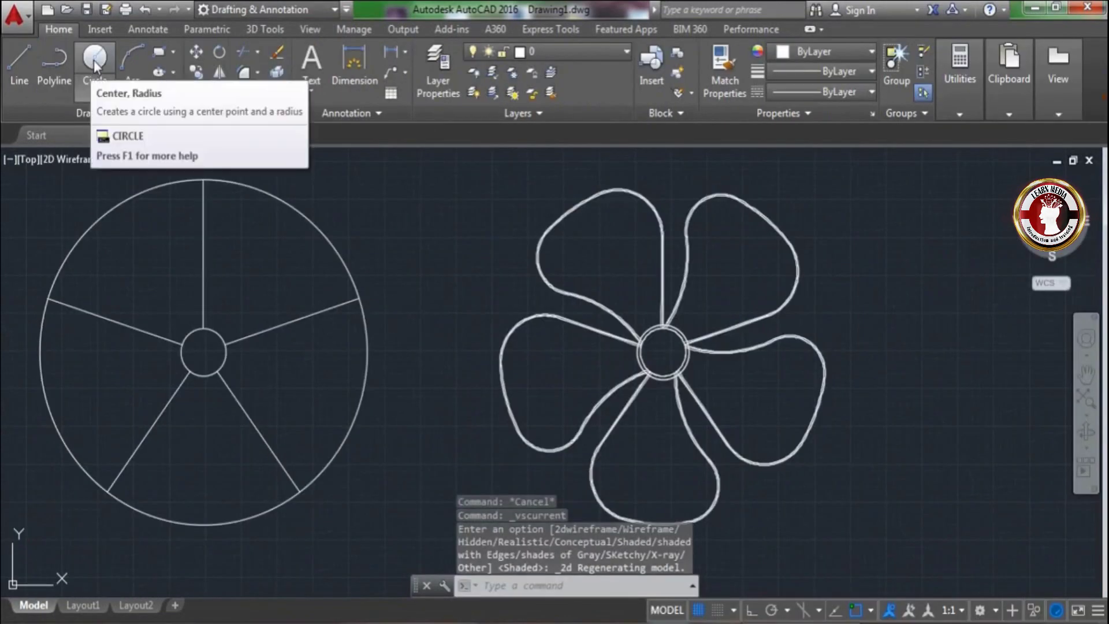
- Draw a circle of radius 0.3 centred on the top face of the hub
click(95, 57)
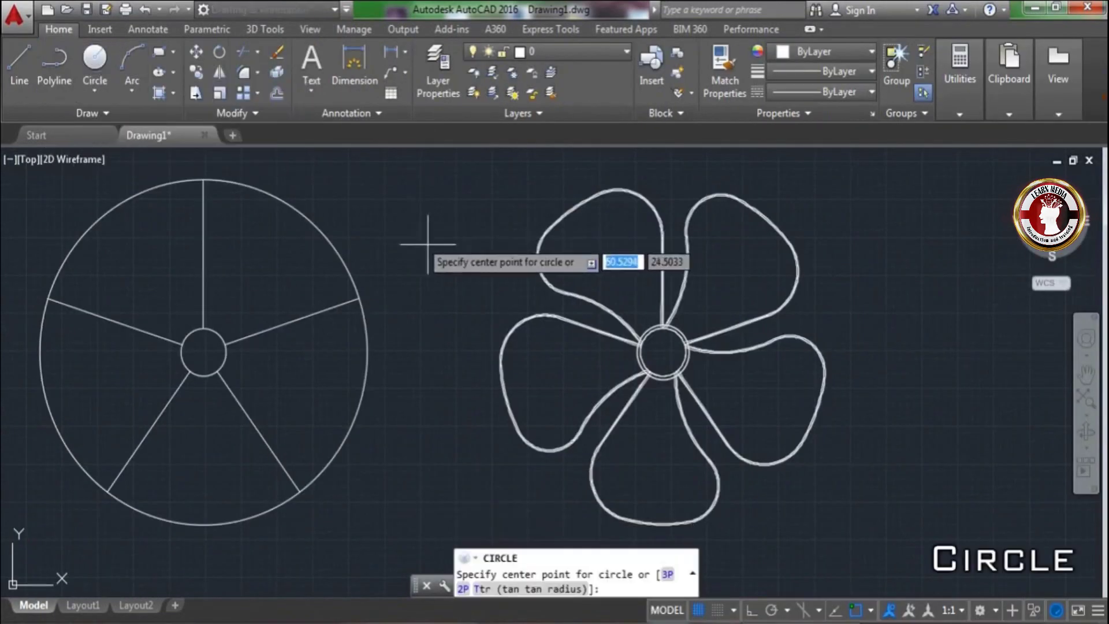
scroll(664, 349, up, 4)
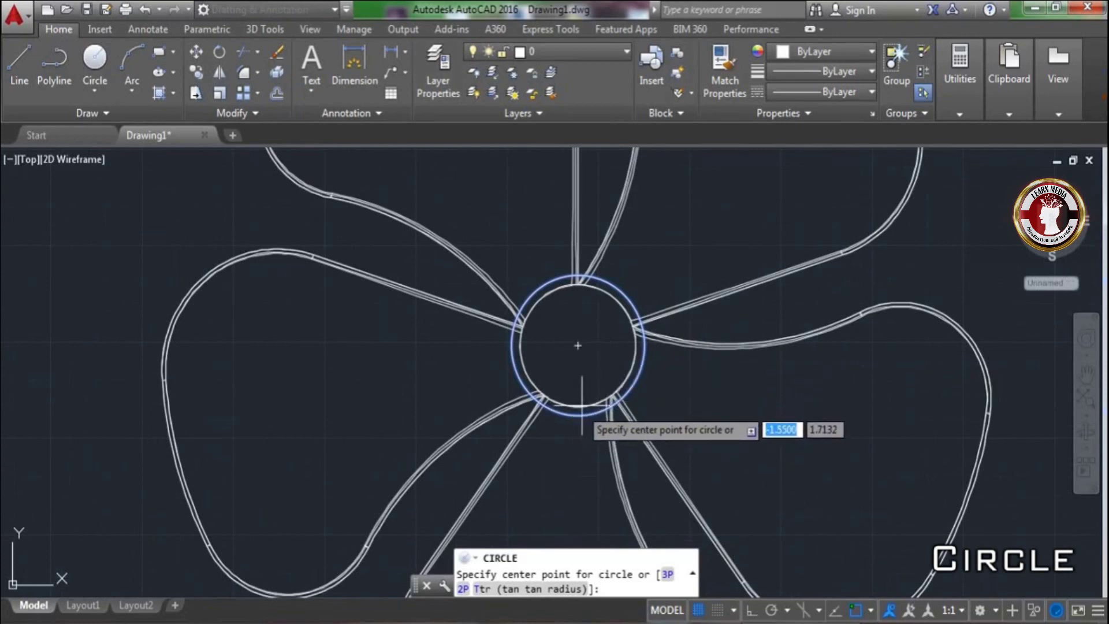
click(578, 345)
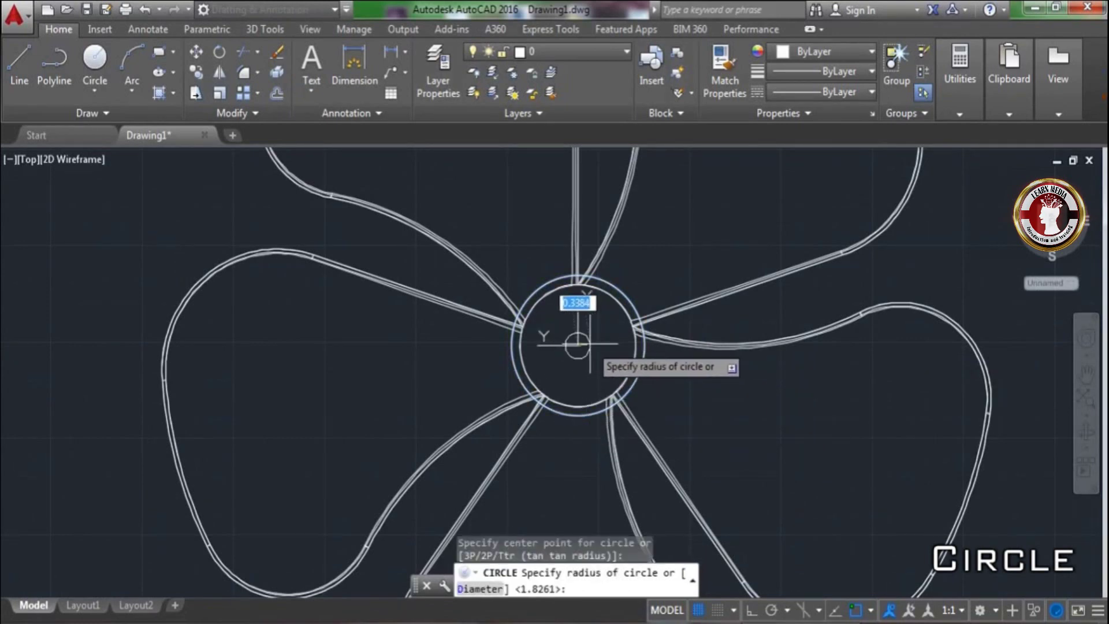
text(.3)
key(Return)
key(Return)
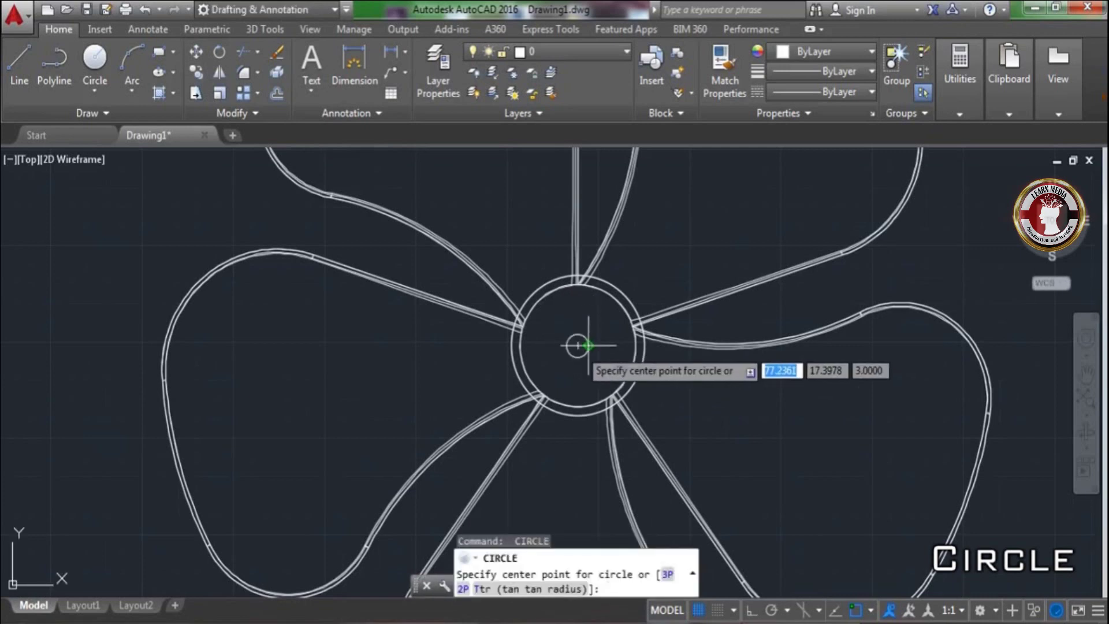
click(577, 345)
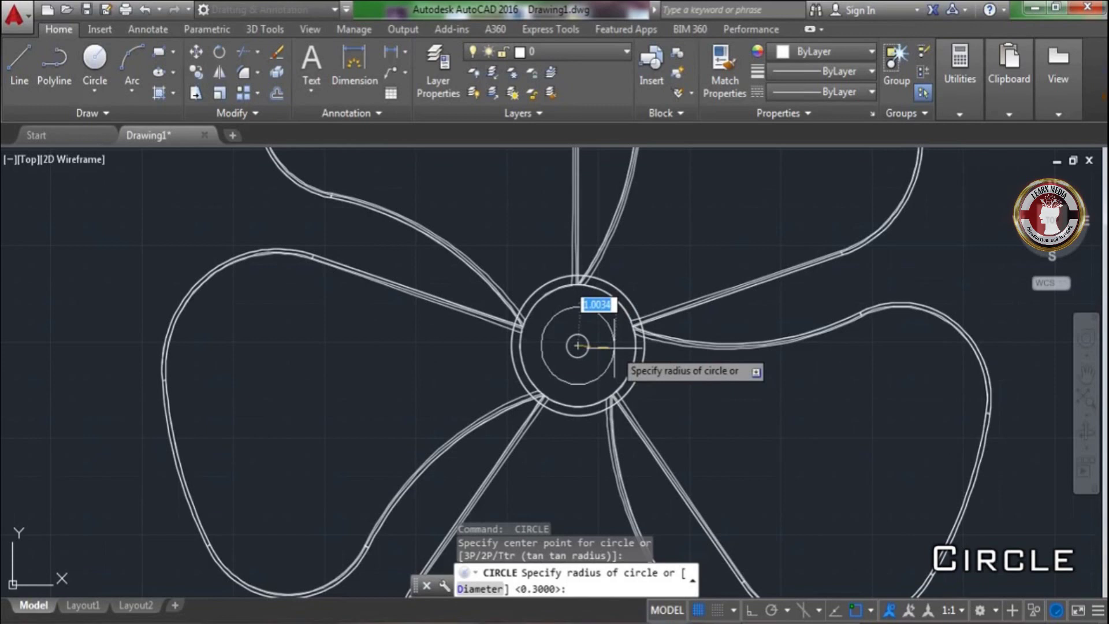
click(635, 346)
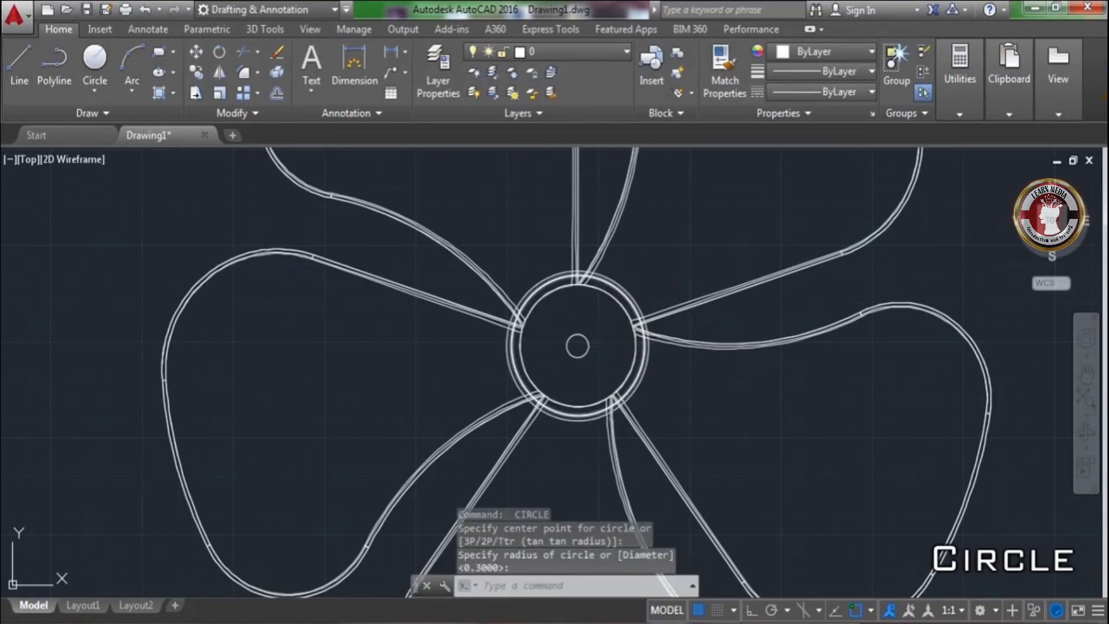
key(ctrl+z)
- Draw a circle of radius 1.6 at the hub's top centre, concentric with the 0.3 radius circle
click(93, 67)
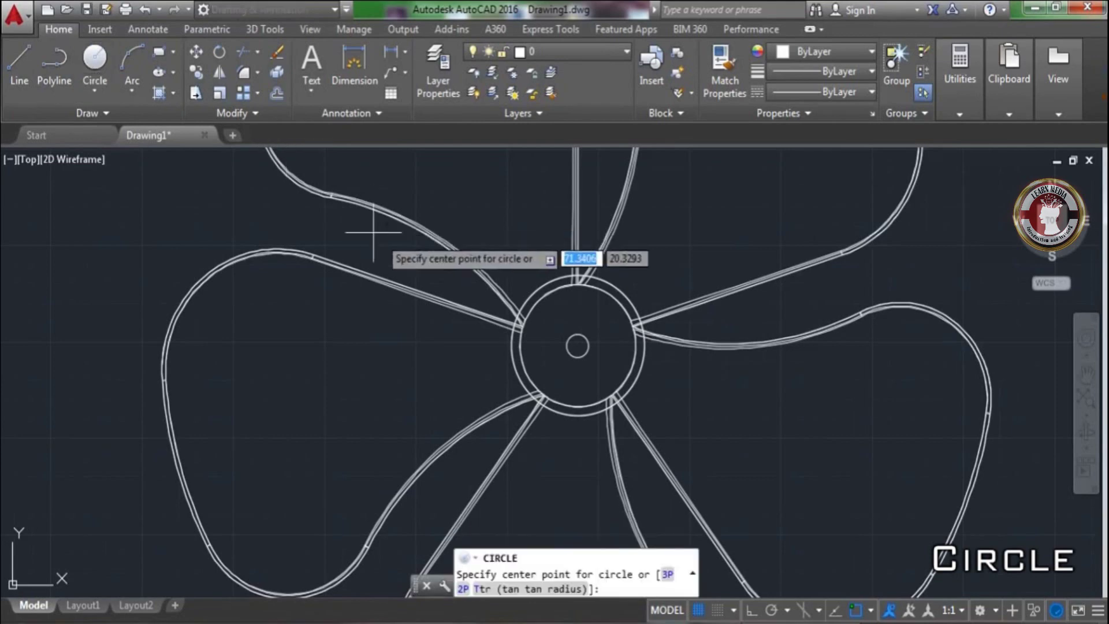
click(578, 346)
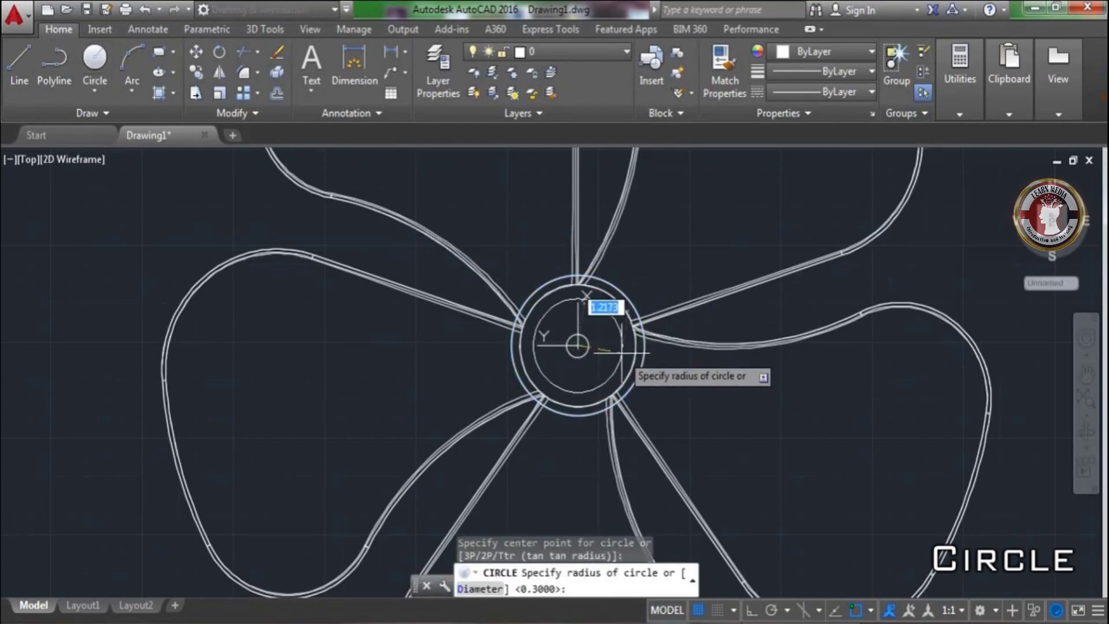
scroll(615, 345, up, 5)
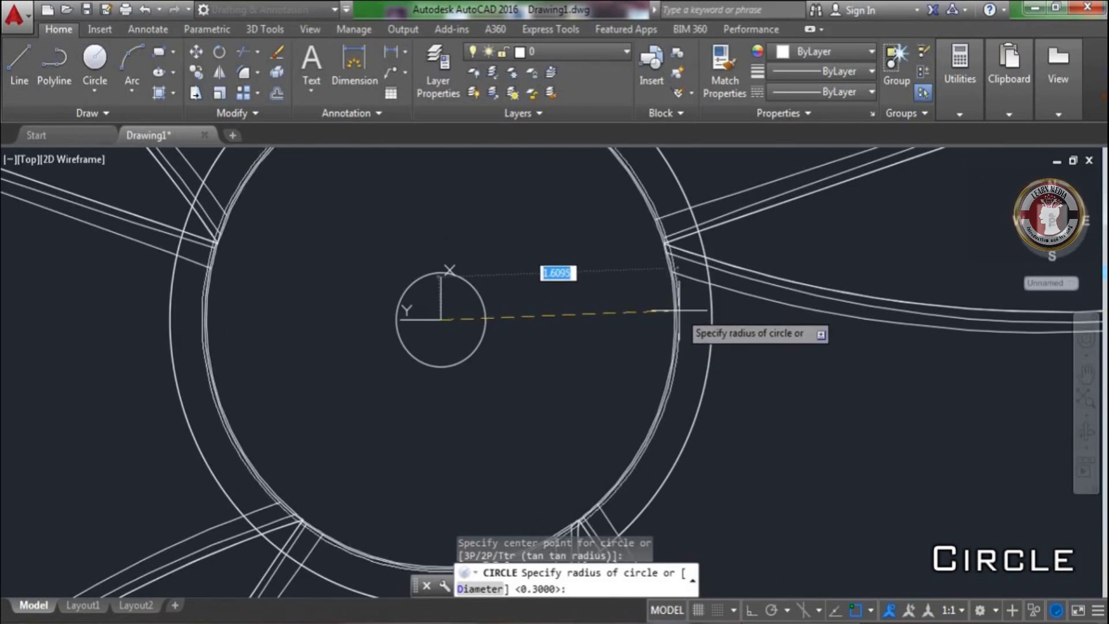
scroll(677, 309, down, 2)
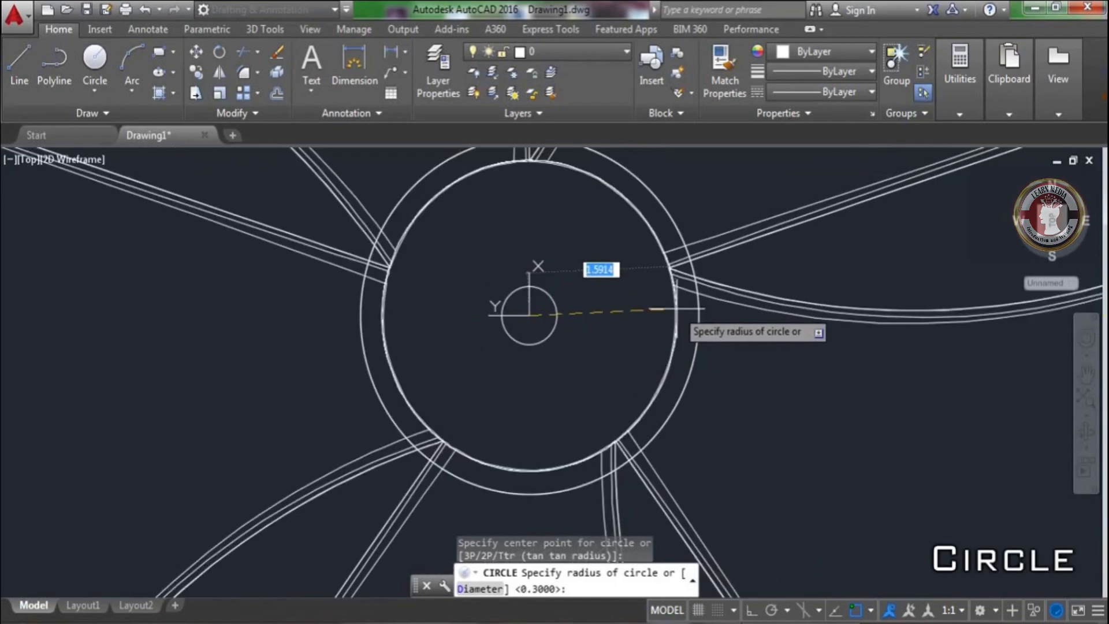
text(1.)
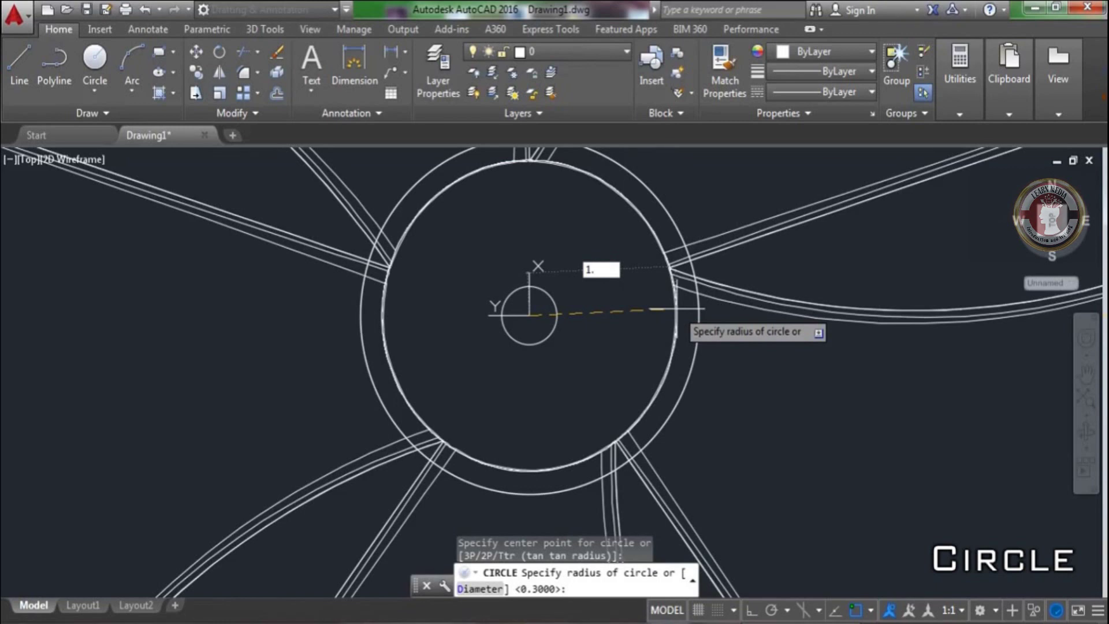
text(6)
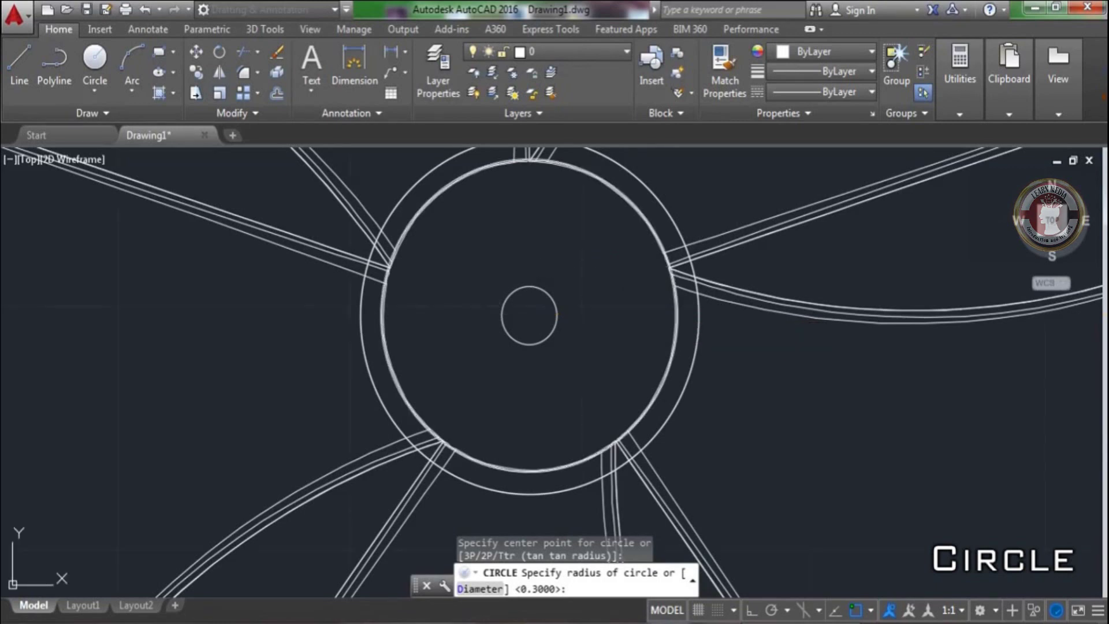
key(Return)
scroll(659, 288, down, 5)
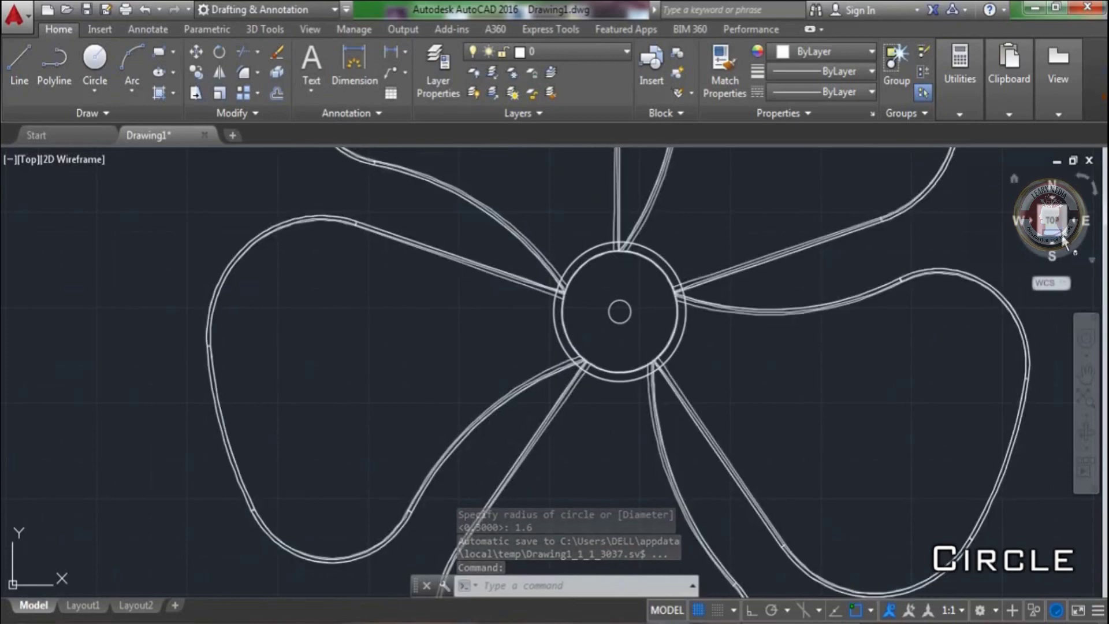
- Extrude the small 0.3 radius circle downward through the hub by about 11.95
scroll(634, 448, down, 5)
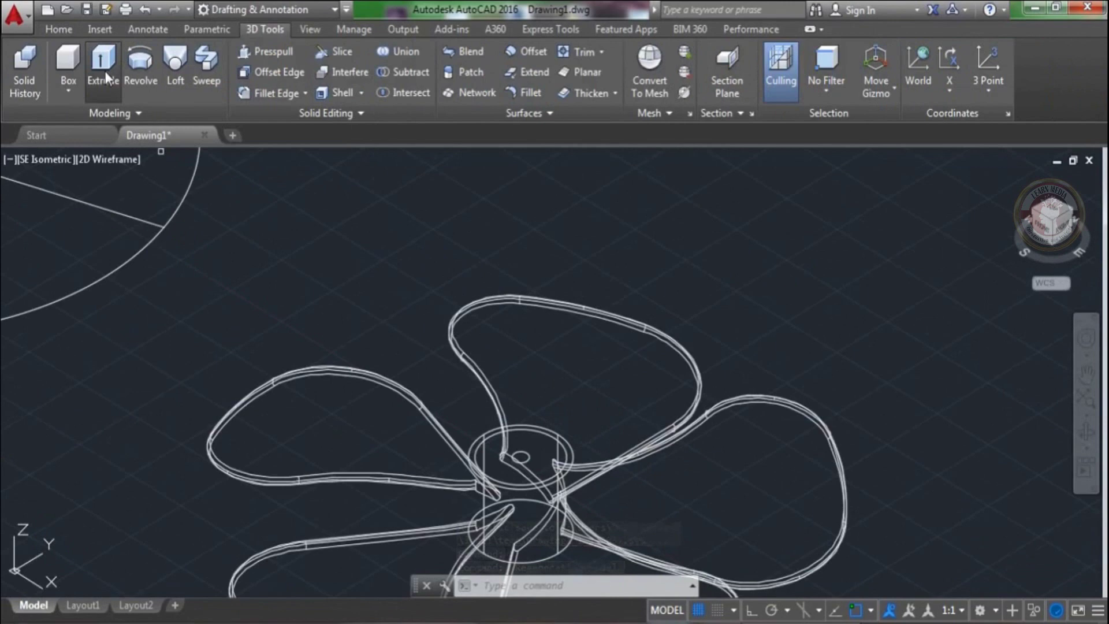
click(103, 72)
scroll(457, 291, up, 5)
click(416, 269)
key(Return)
scroll(404, 405, down, 5)
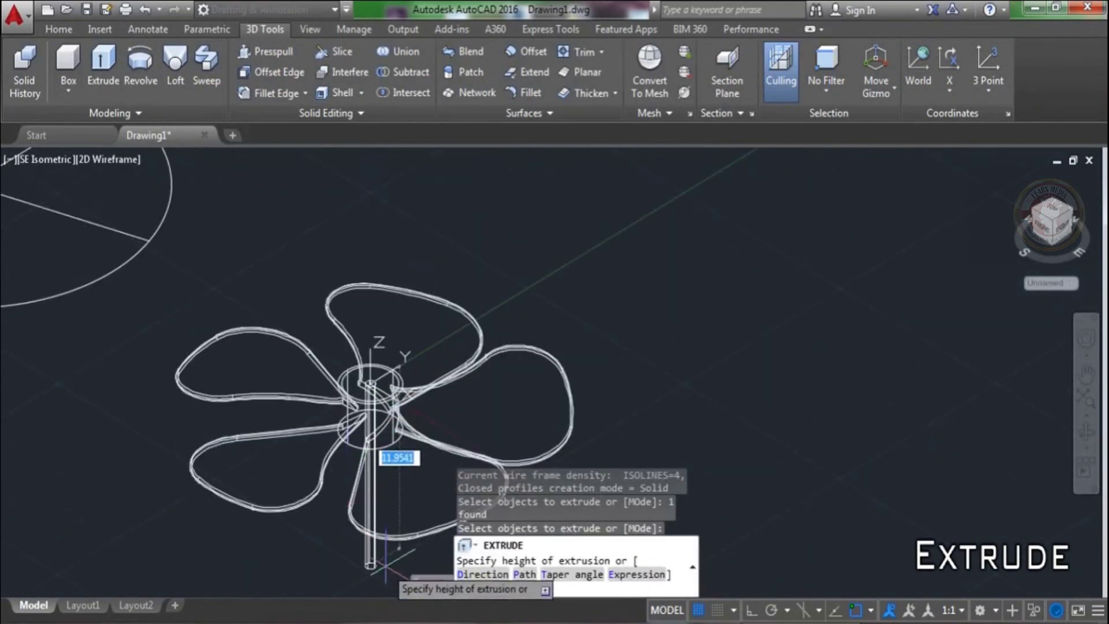
click(379, 479)
- Extrude the 1.6 radius circle on top of the hub downward by 1
scroll(378, 375, up, 5)
key(Return)
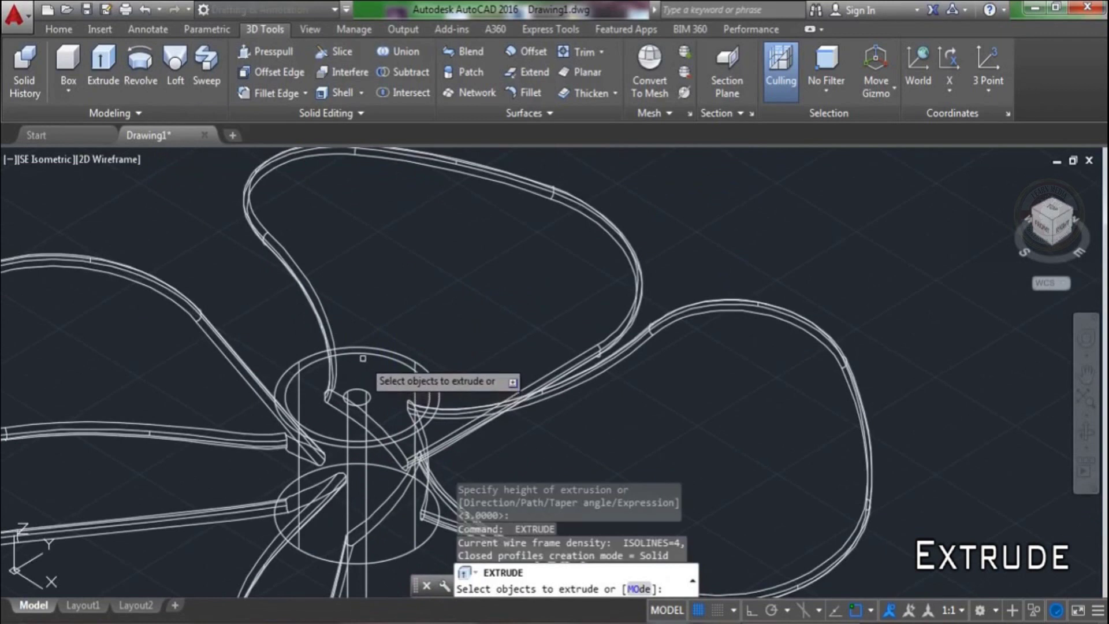
click(367, 361)
key(Return)
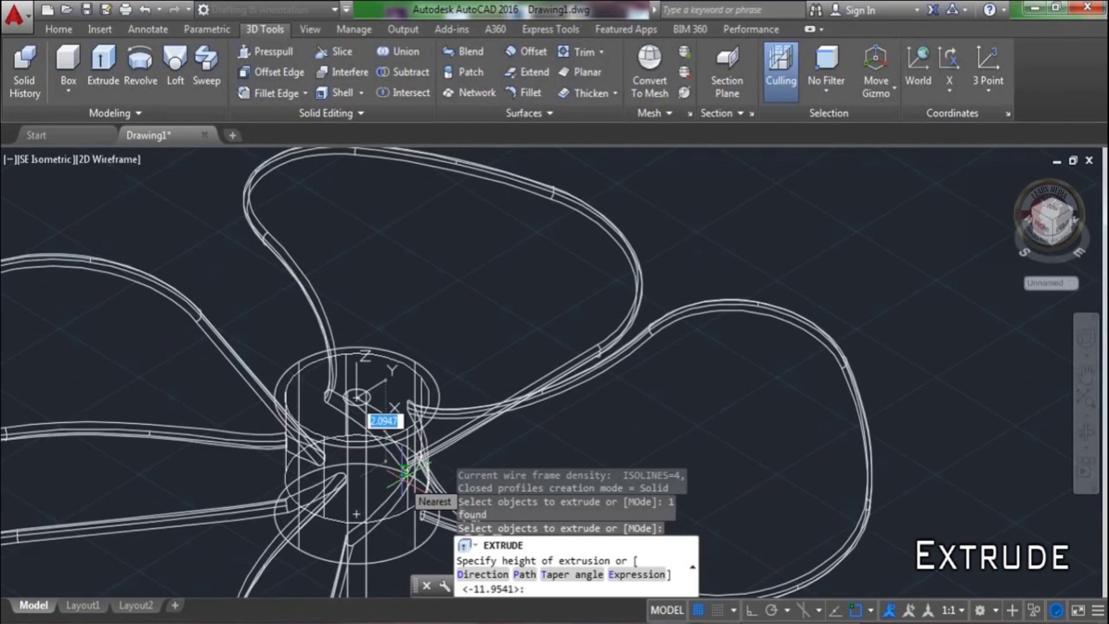
key(Return)
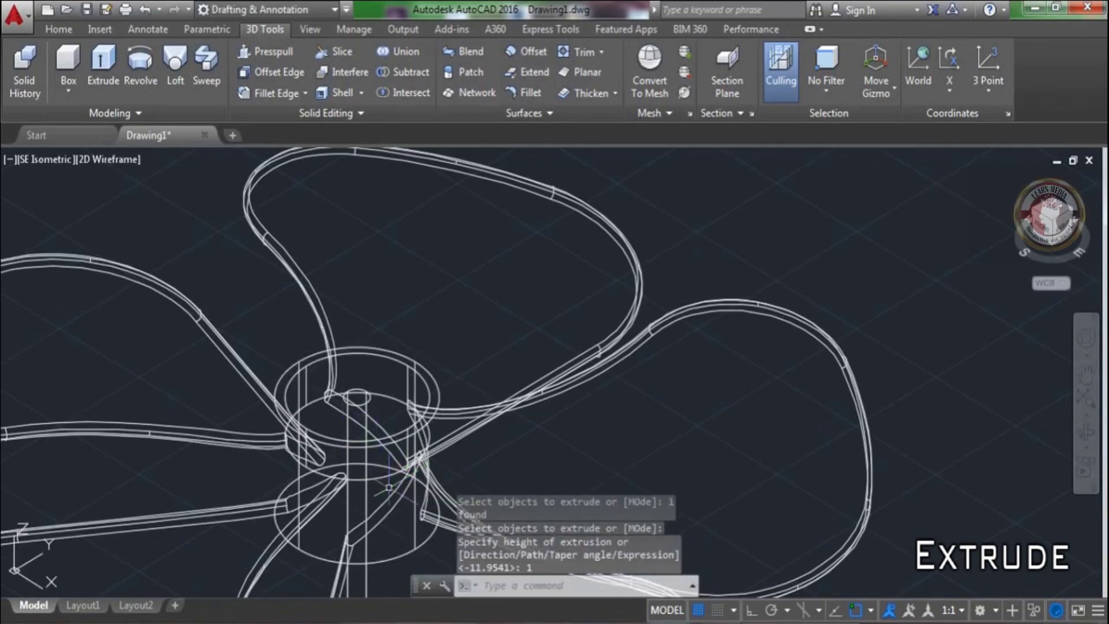
- Copy the 1-high inner disc from its bottom centre to the centre of the hub's bottom face
text(CO)
key(Return)
click(320, 462)
key(Return)
click(356, 435)
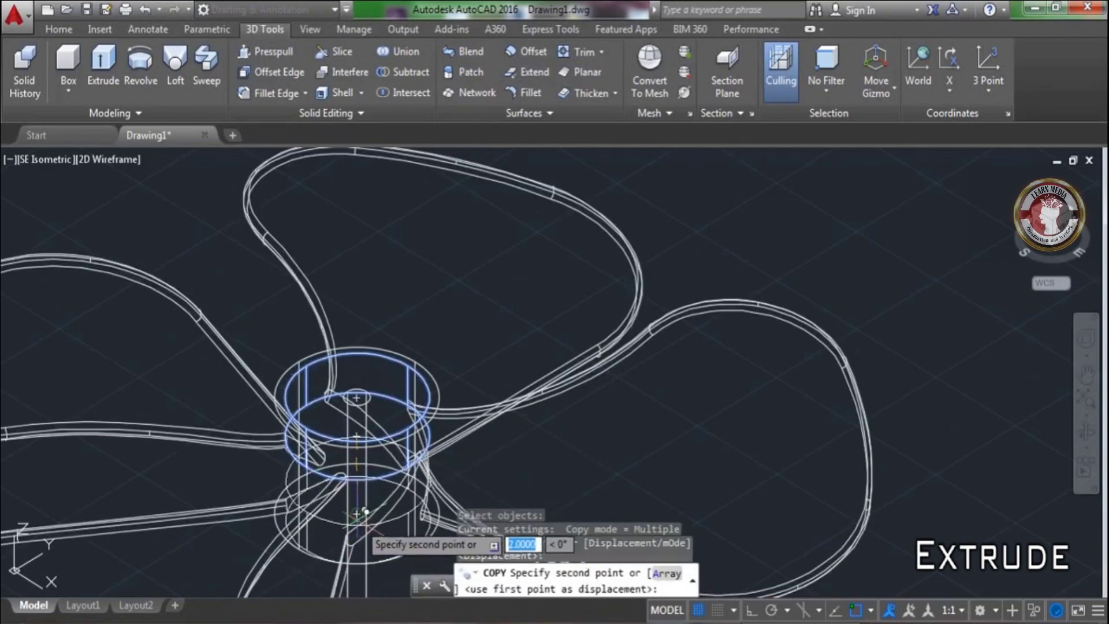
click(364, 453)
key(Return)
- Display the fan model in the Shaded visual style
scroll(156, 264, down, 3)
click(104, 159)
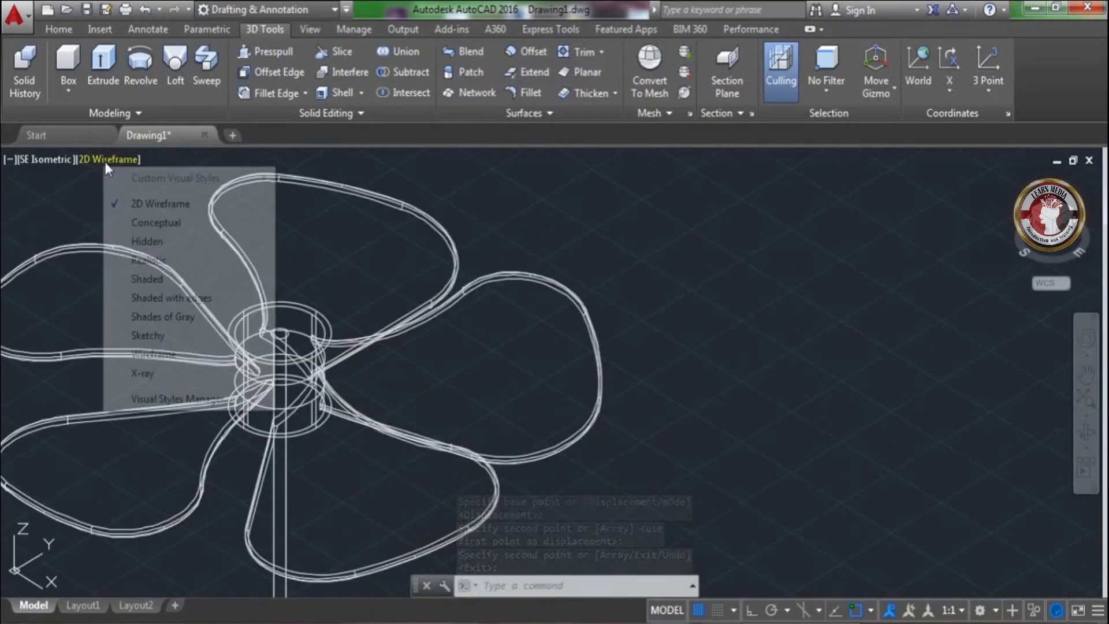
click(149, 279)
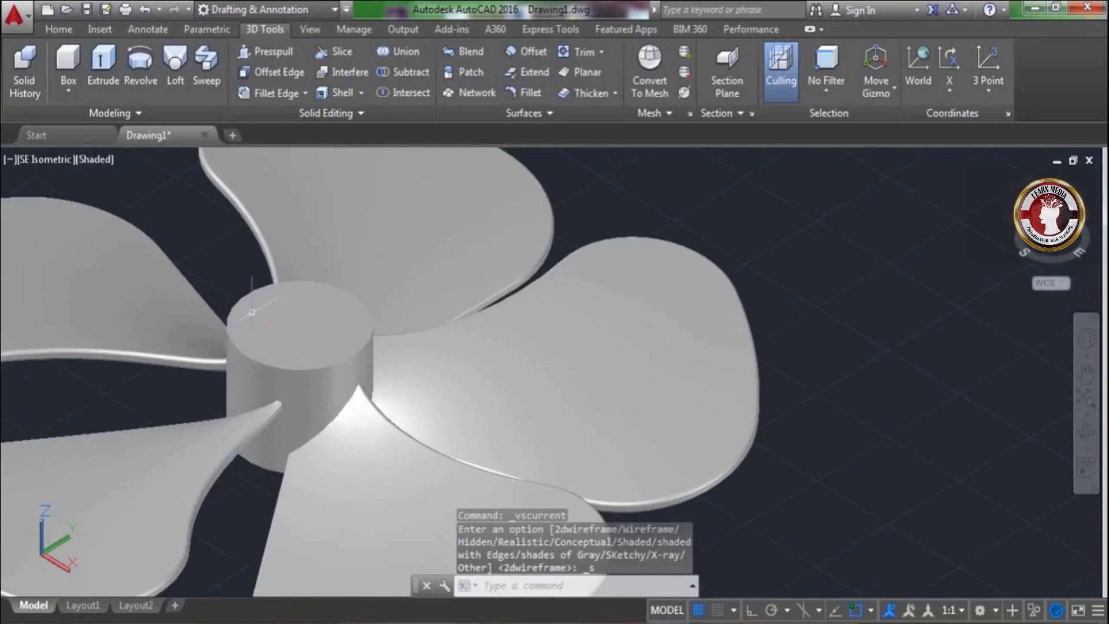
- Subtract the upper inner disc from the hub cylinder to form a recess in its top face
click(399, 72)
click(285, 373)
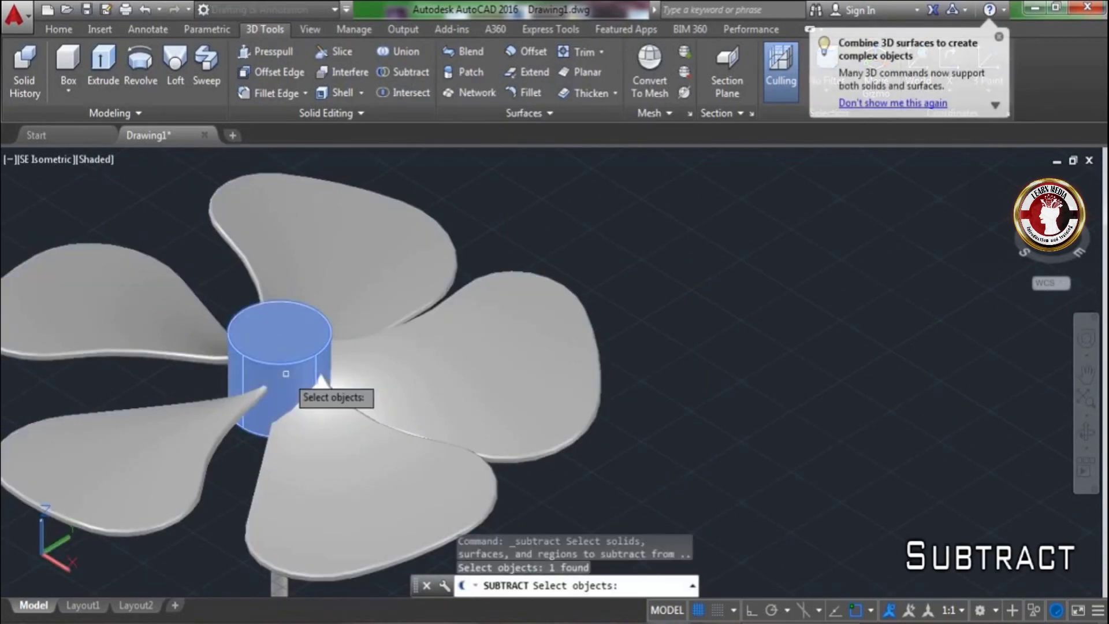
key(Return)
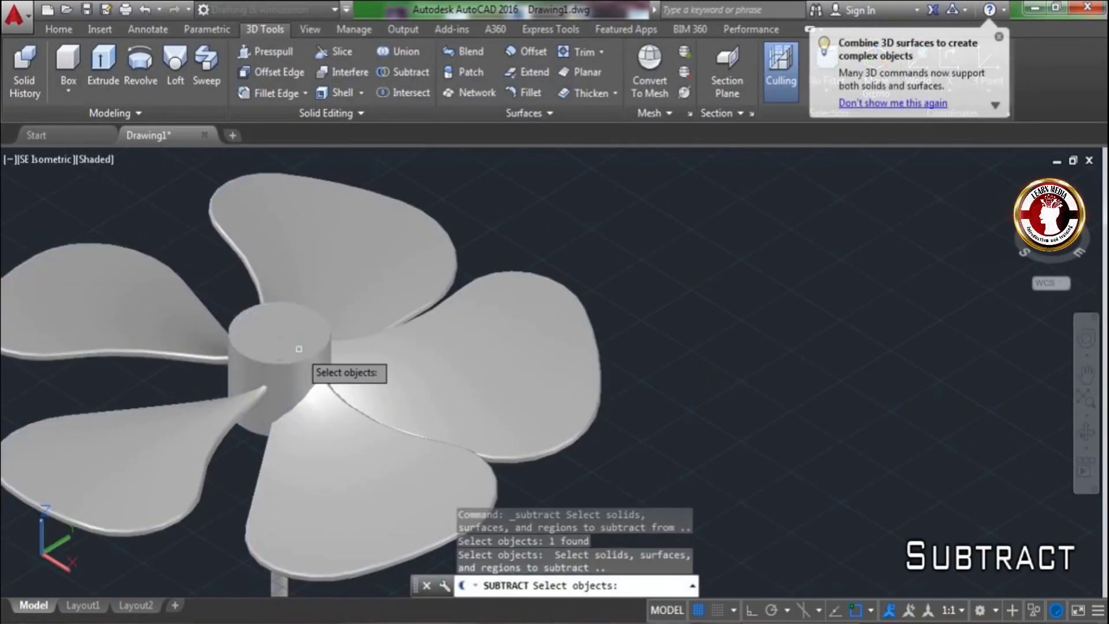
click(299, 349)
key(Return)
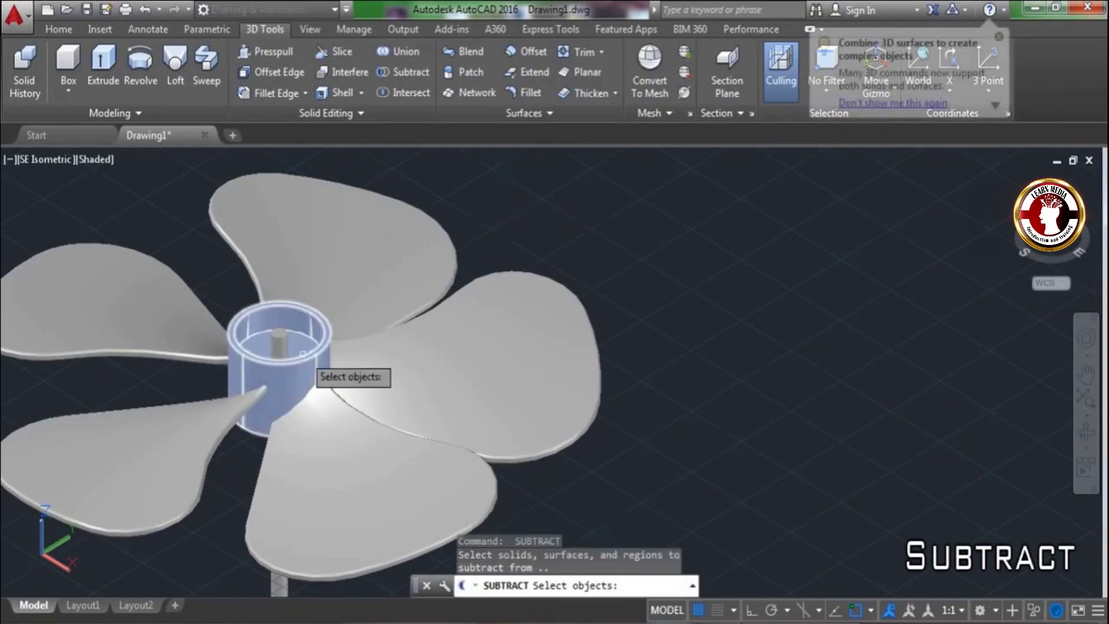
- Subtract the central thin cylinder from the hub to cut a shaft hole
click(303, 353)
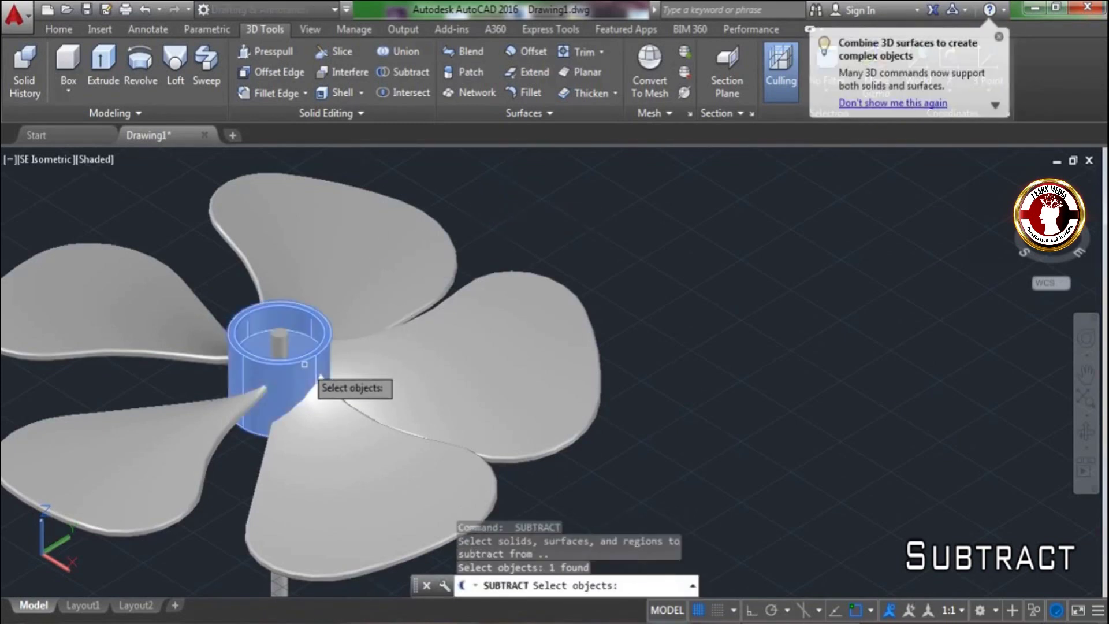
key(Return)
click(279, 341)
key(Return)
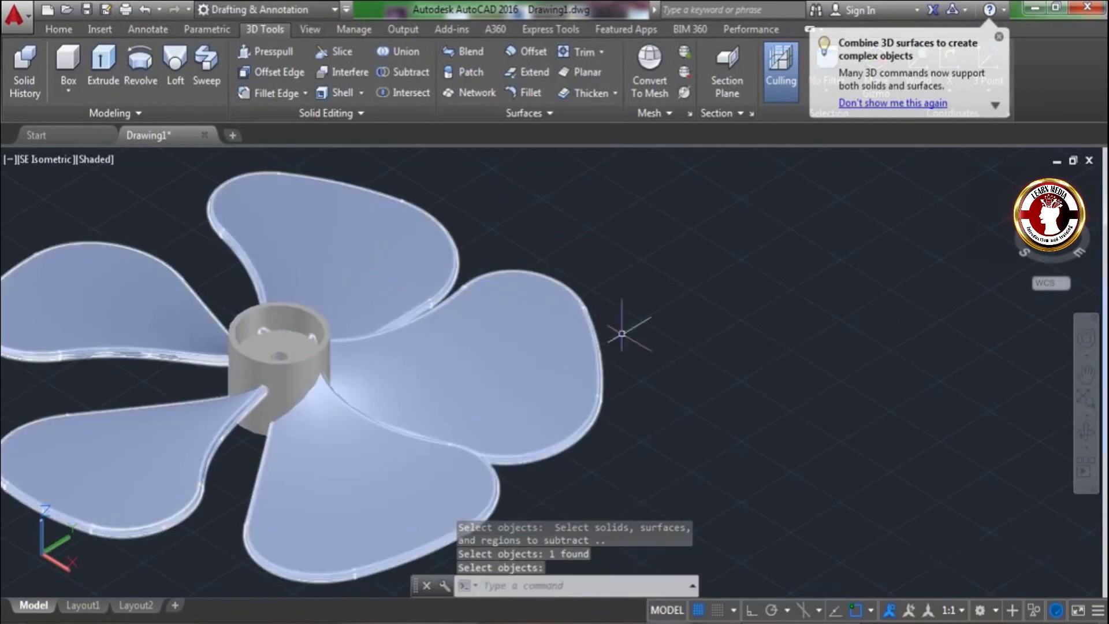
- Subtract the lower inner disc from the hub on the fan's underside to form the bottom recess
click(1085, 442)
drag(760, 488, 652, 306)
key(Escape)
click(411, 73)
click(304, 383)
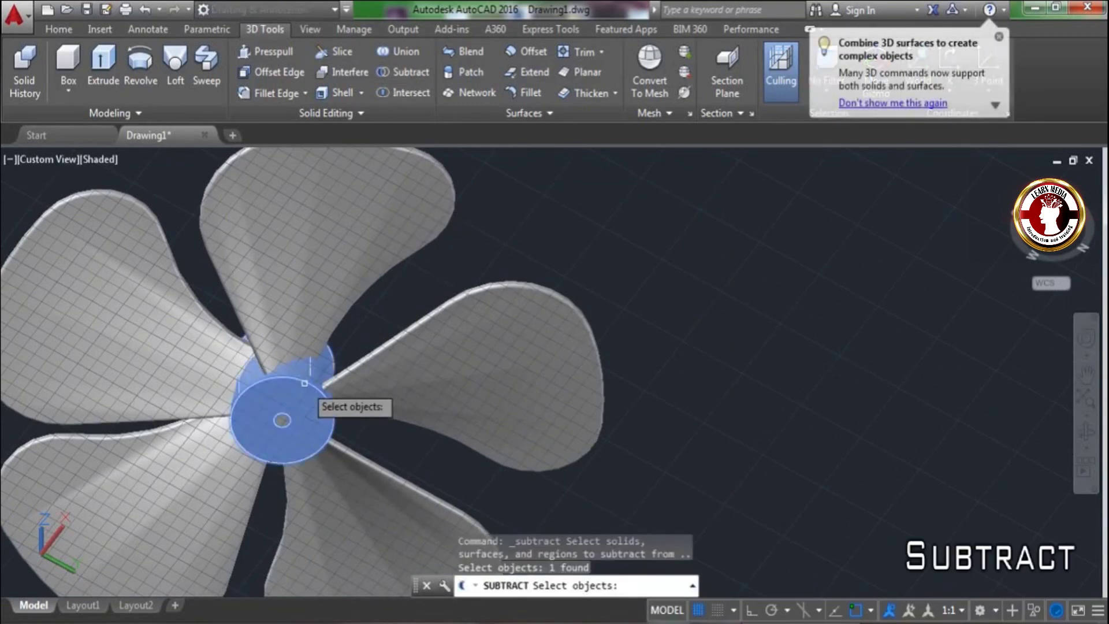
key(Return)
click(302, 399)
key(Return)
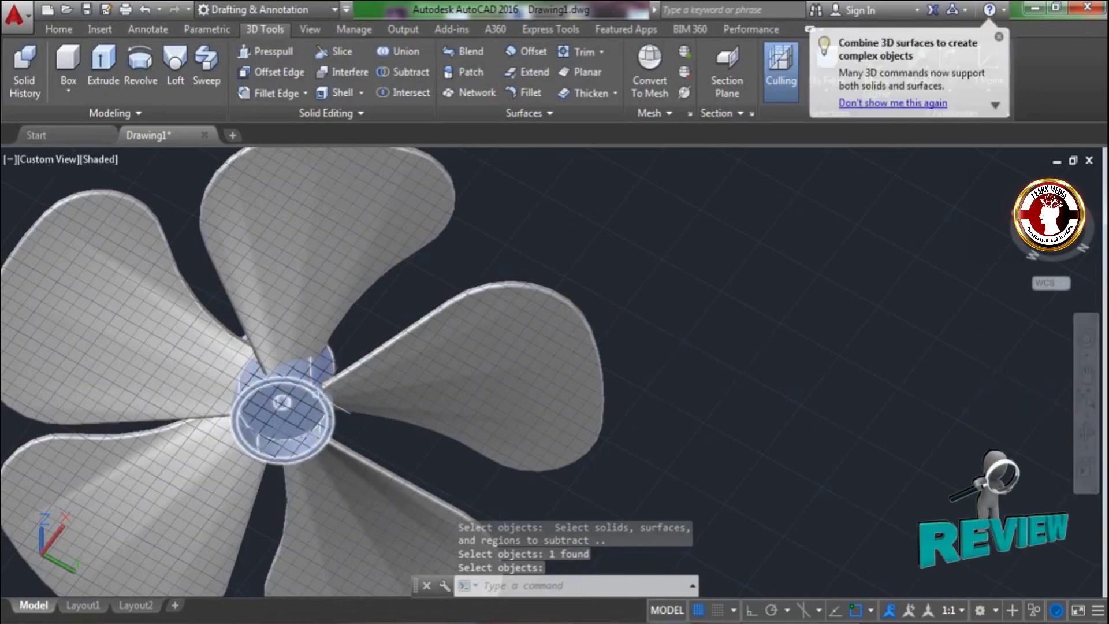
- Examine the finished fan from above, with its five blades and recessed hub
click(1086, 434)
drag(725, 329, 720, 480)
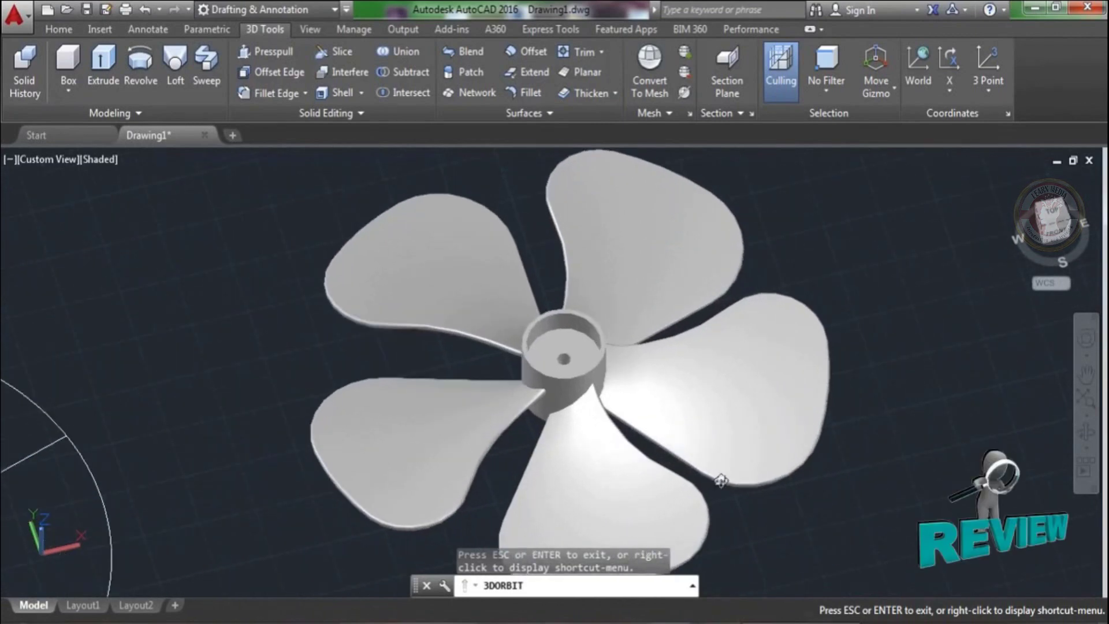
click(1085, 374)
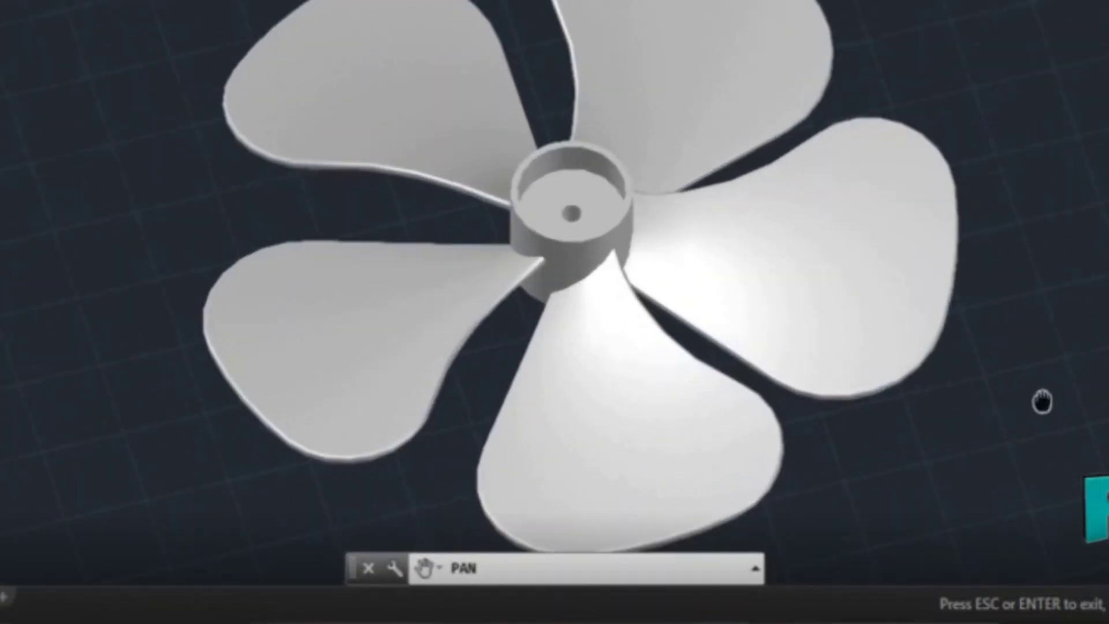